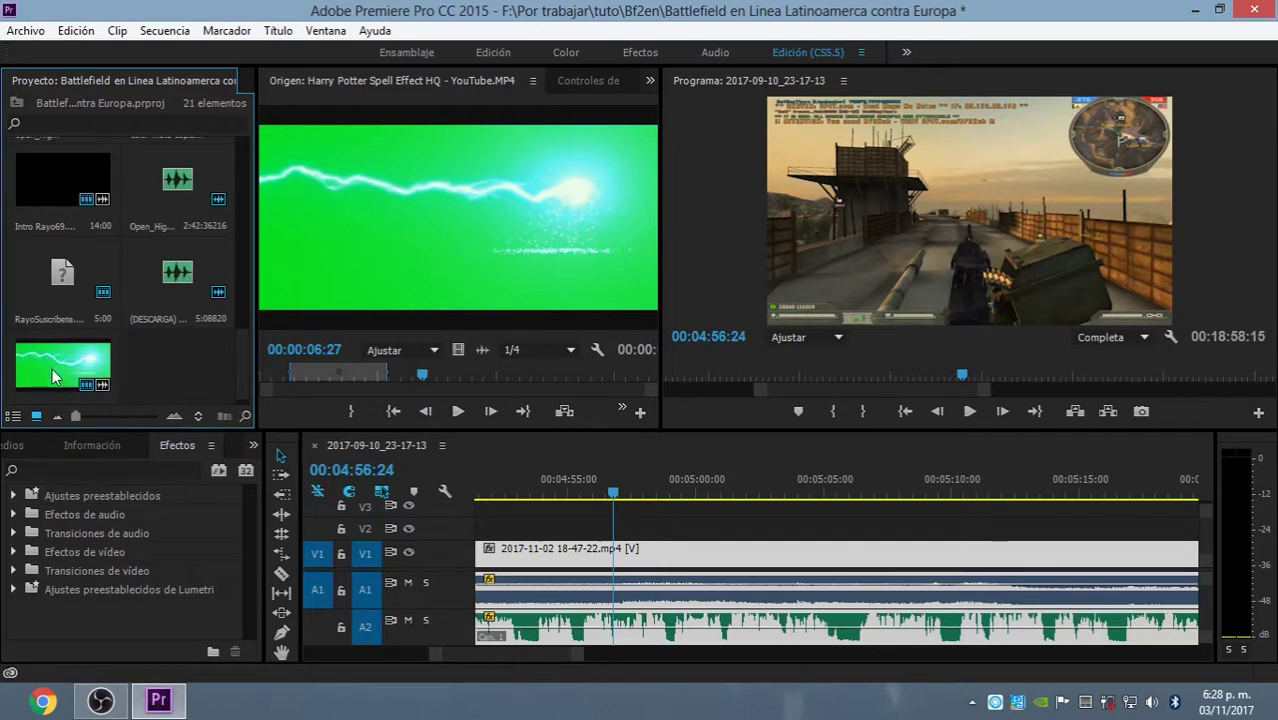
Cue the lightning clip at 00:00:05:07 and drag only its video toward track V2
mouse_move(425, 390)
left_mouse_down()
mouse_move(365, 380)
mouse_move(420, 379)
mouse_move(370, 384)
mouse_move(384, 382)
left_mouse_up()
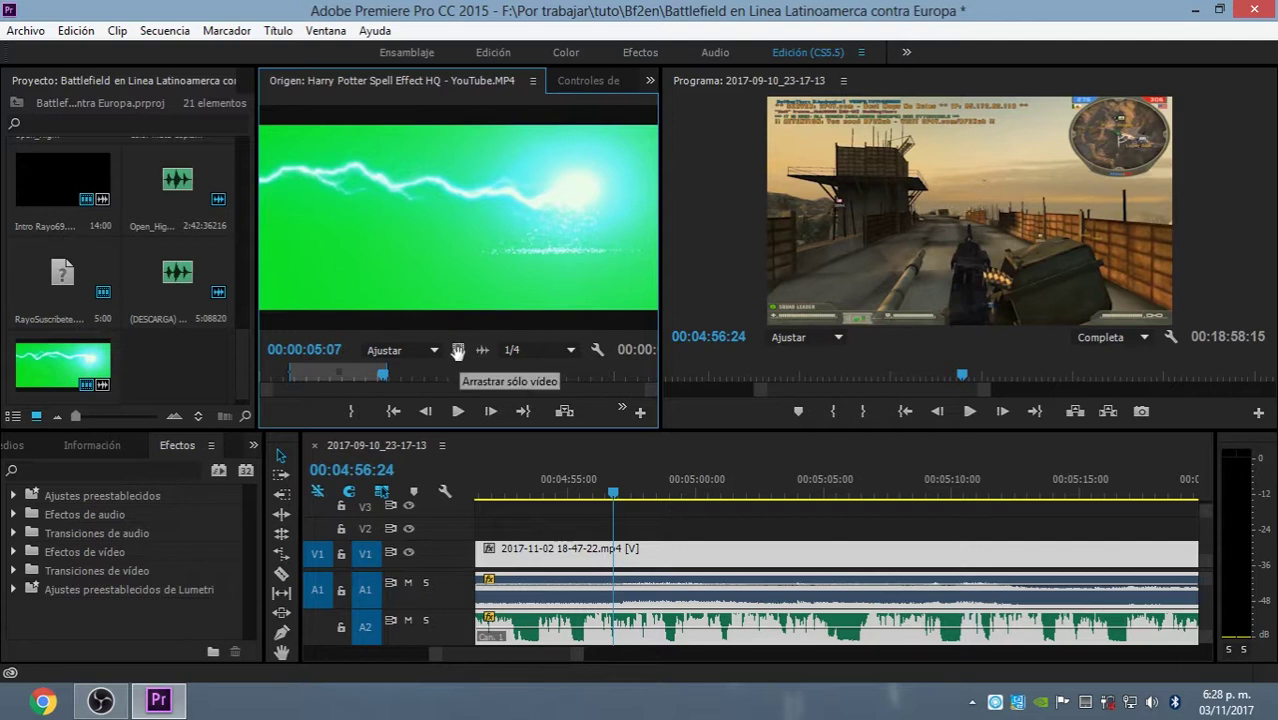
mouse_move(457, 350)
left_mouse_down()
mouse_move(628, 537)
mouse_move(620, 546)
mouse_move(647, 495)
left_mouse_up()
Drop the lightning video on V2 at the playhead, mute and solo A1, and scrub to preview
left_click(643, 493)
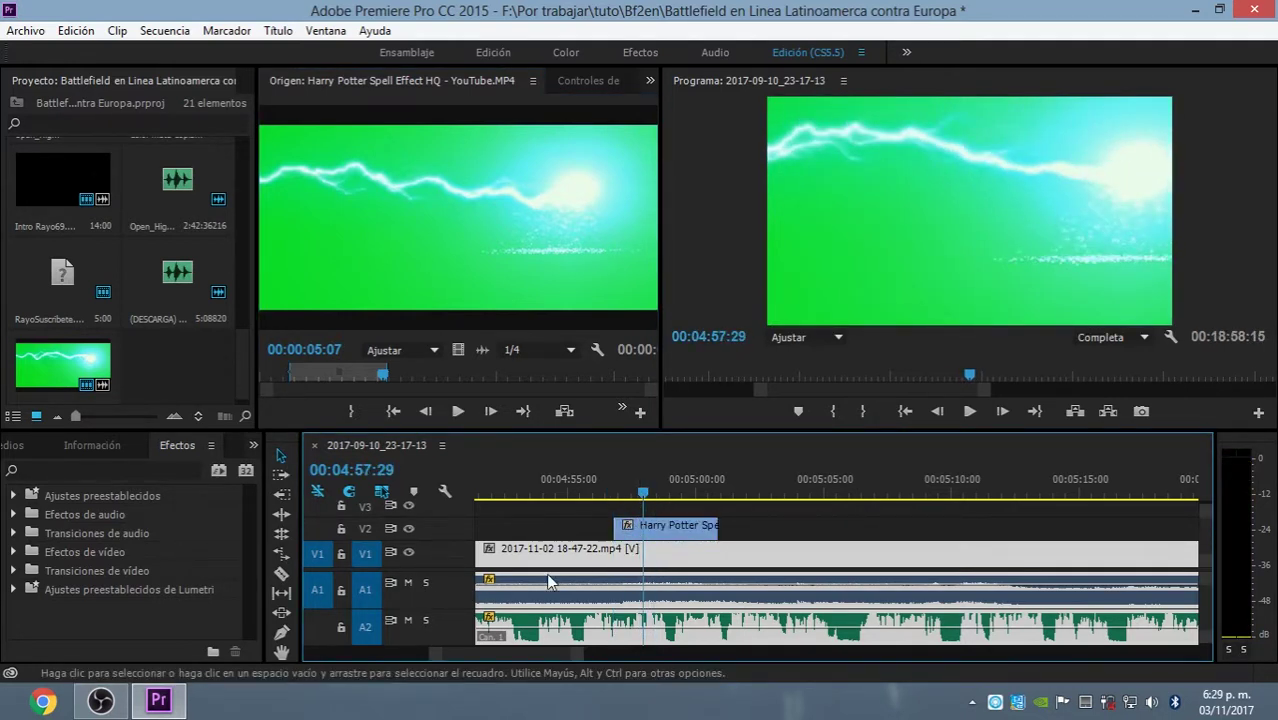
left_click(407, 583)
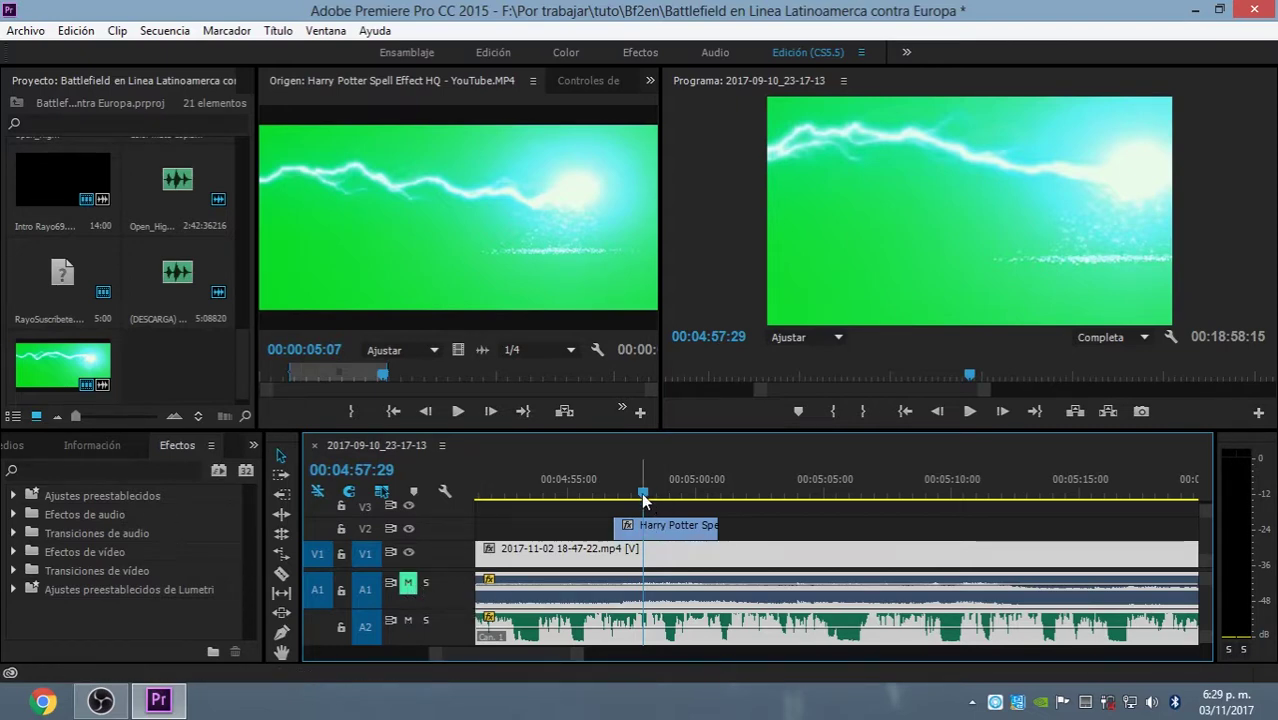
mouse_move(643, 500)
left_mouse_down()
mouse_move(623, 503)
mouse_move(634, 502)
left_mouse_up()
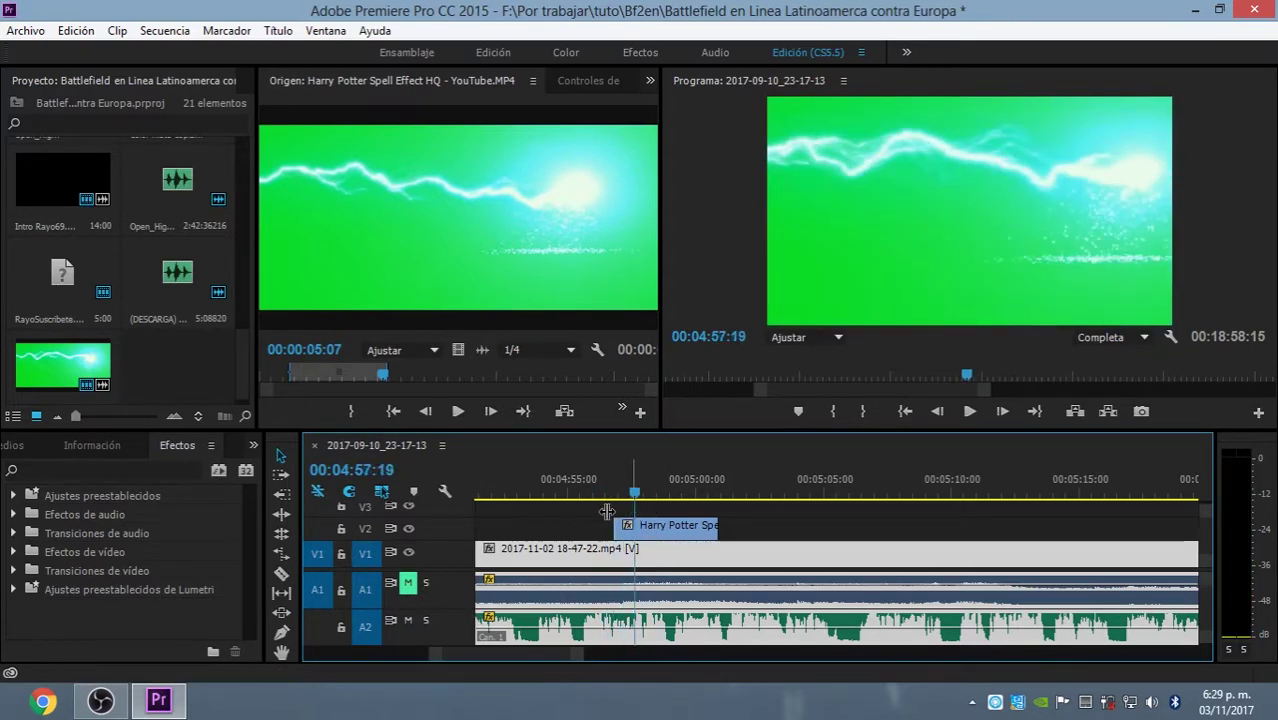
left_click(426, 584)
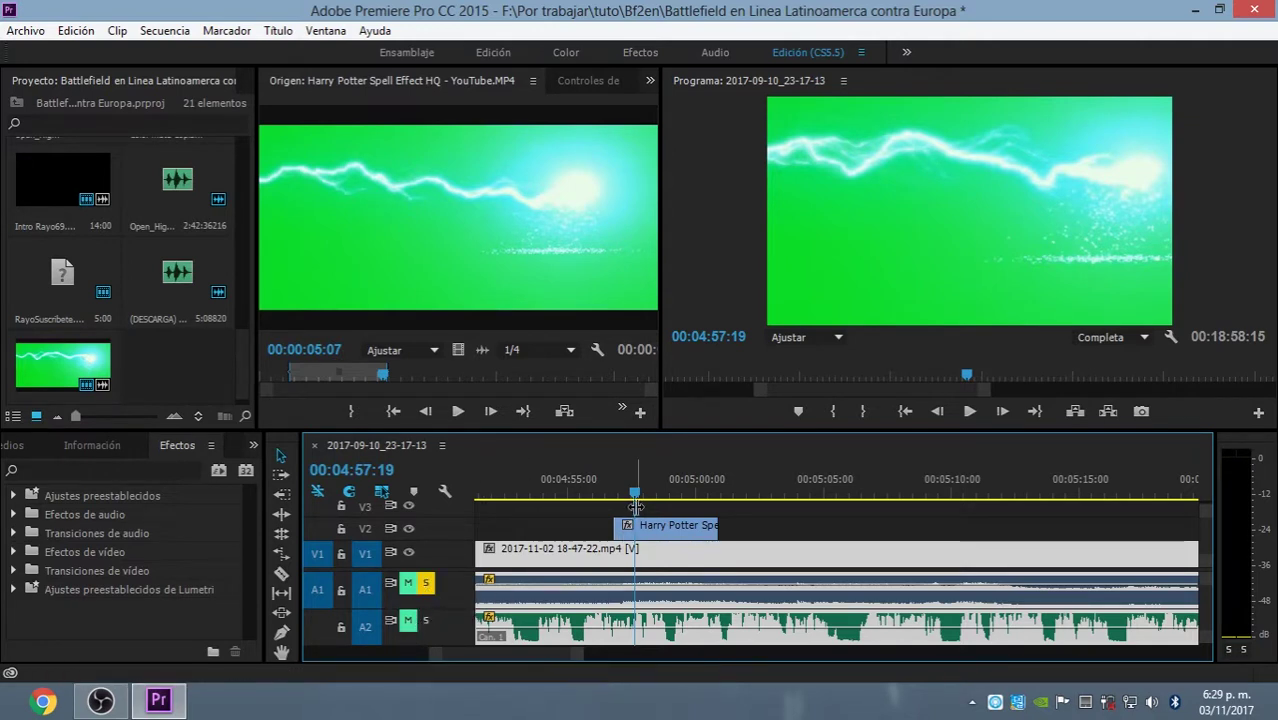
left_click_drag(636, 503, 659, 503)
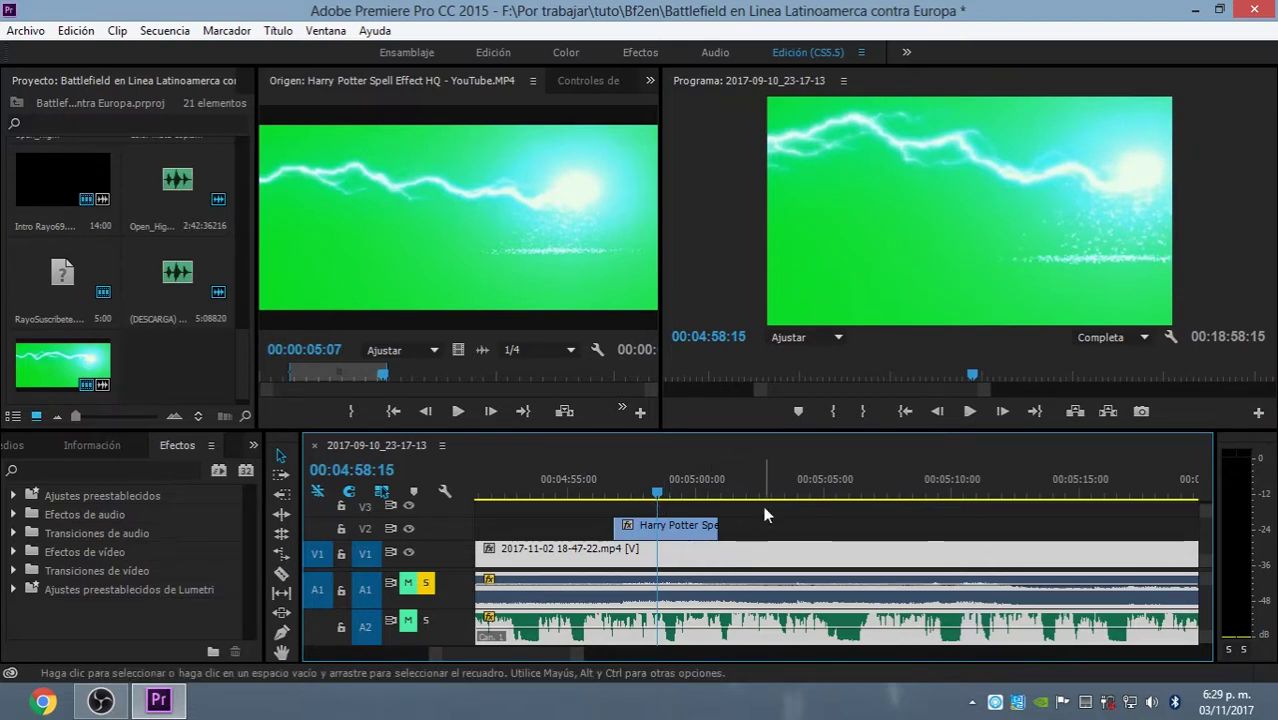
mouse_move(765, 495)
left_mouse_down()
mouse_move(821, 505)
mouse_move(732, 505)
left_mouse_up()
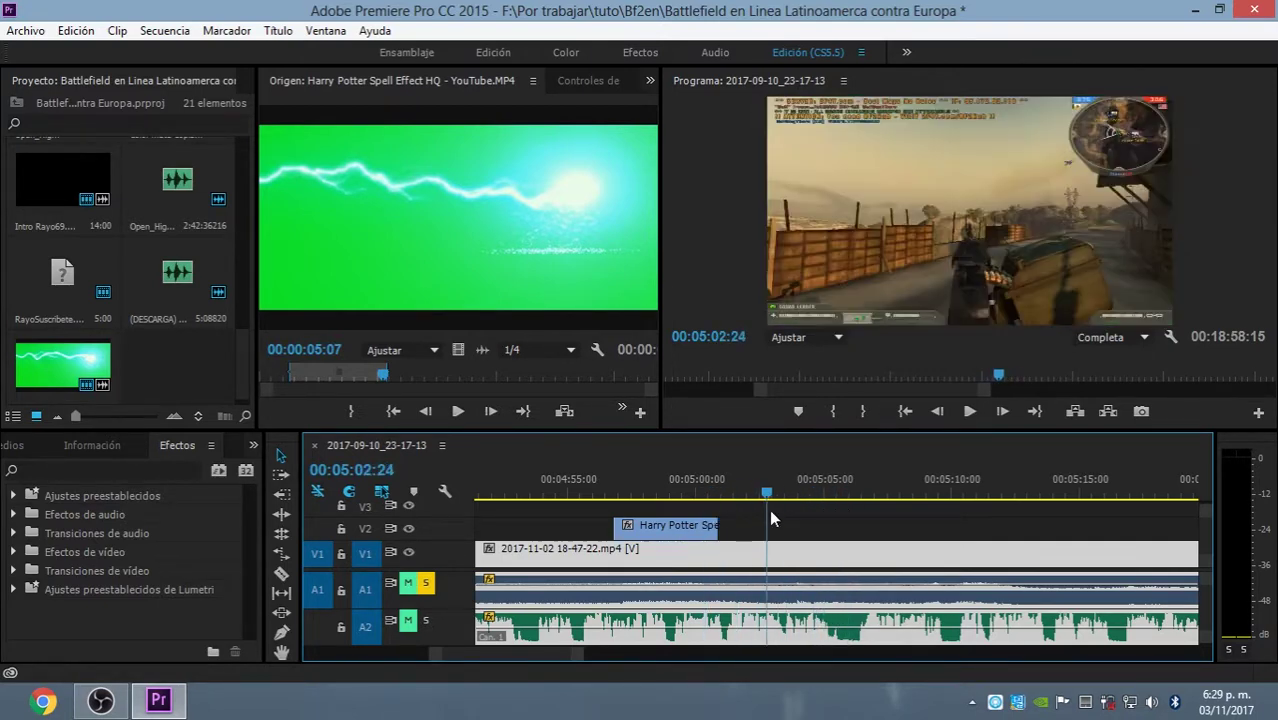
left_click_drag(733, 508, 674, 505)
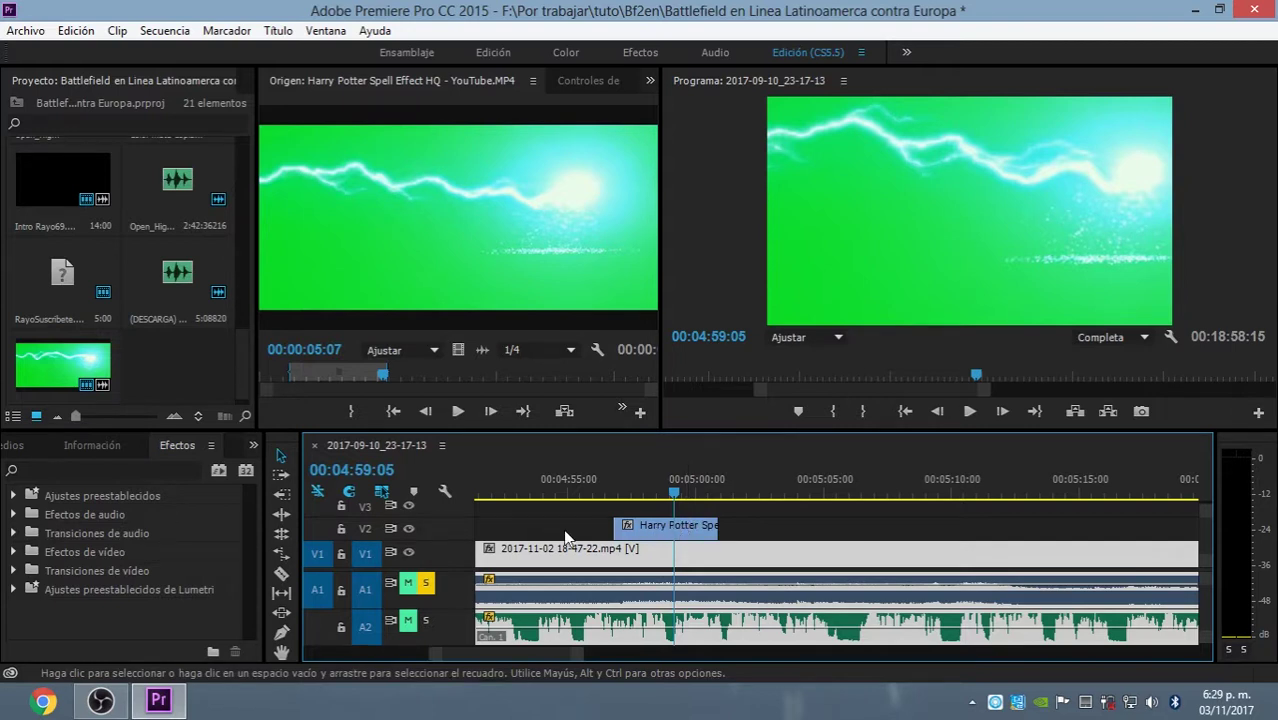
Expand Efectos de vídeo > Clave in the Effects panel and select Incrustación por croma
left_click(172, 454)
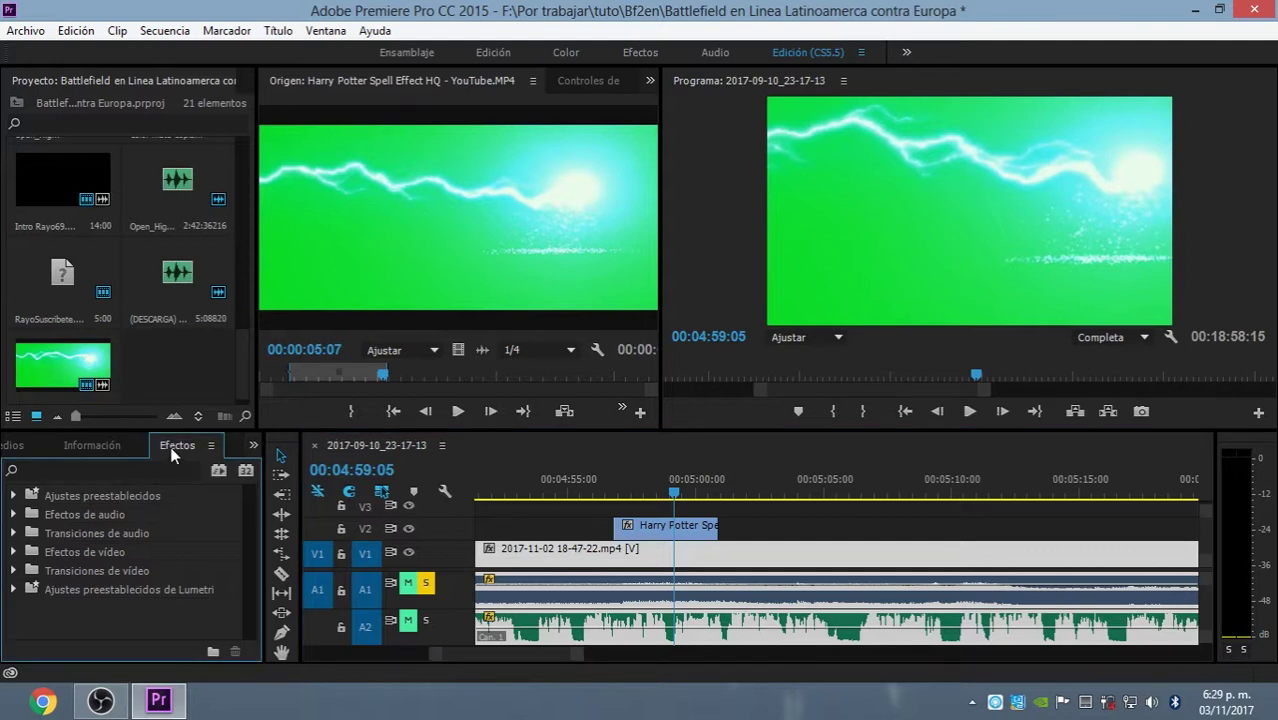
left_click(14, 554)
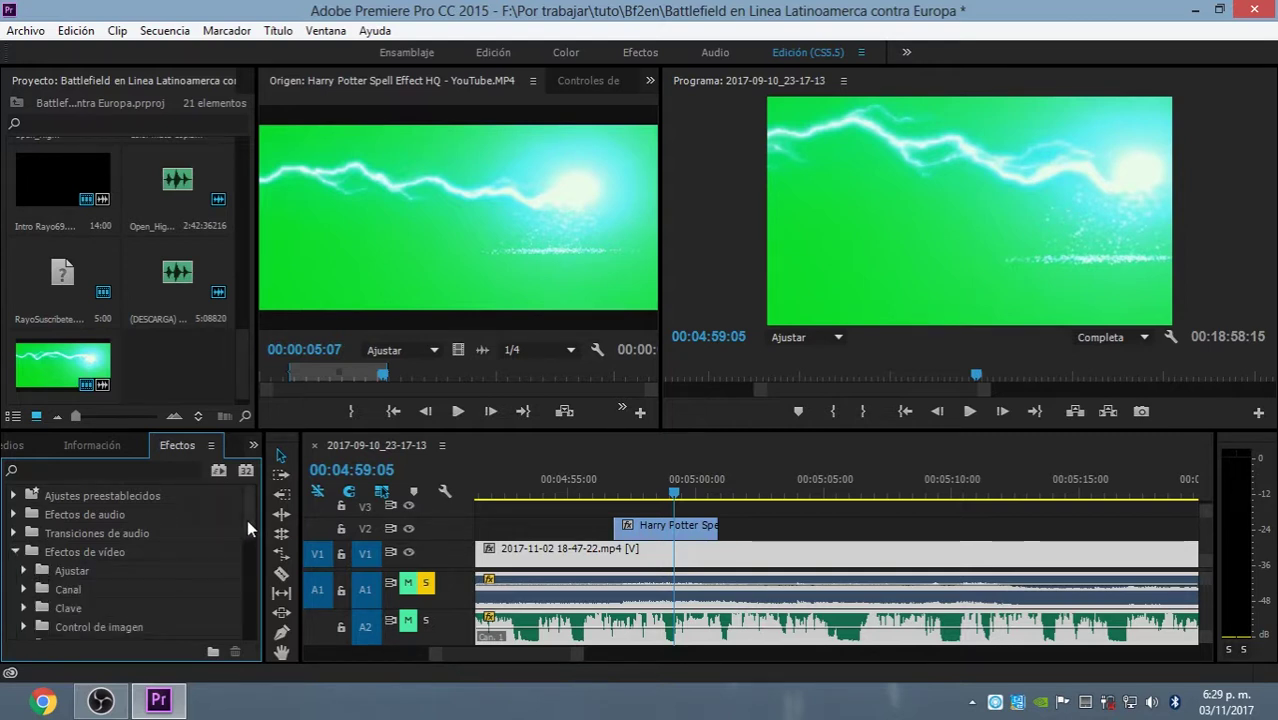
left_click_drag(247, 519, 239, 546)
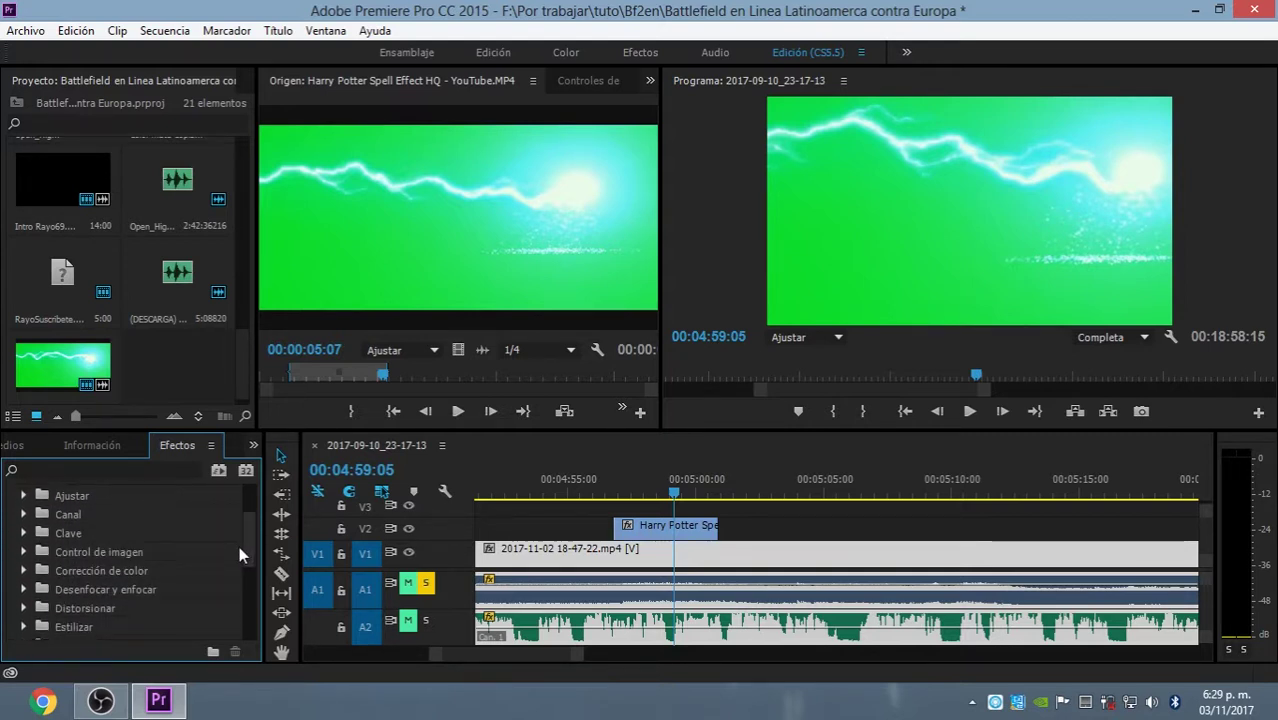
left_click(24, 534)
scroll(142, 512, "down", 2)
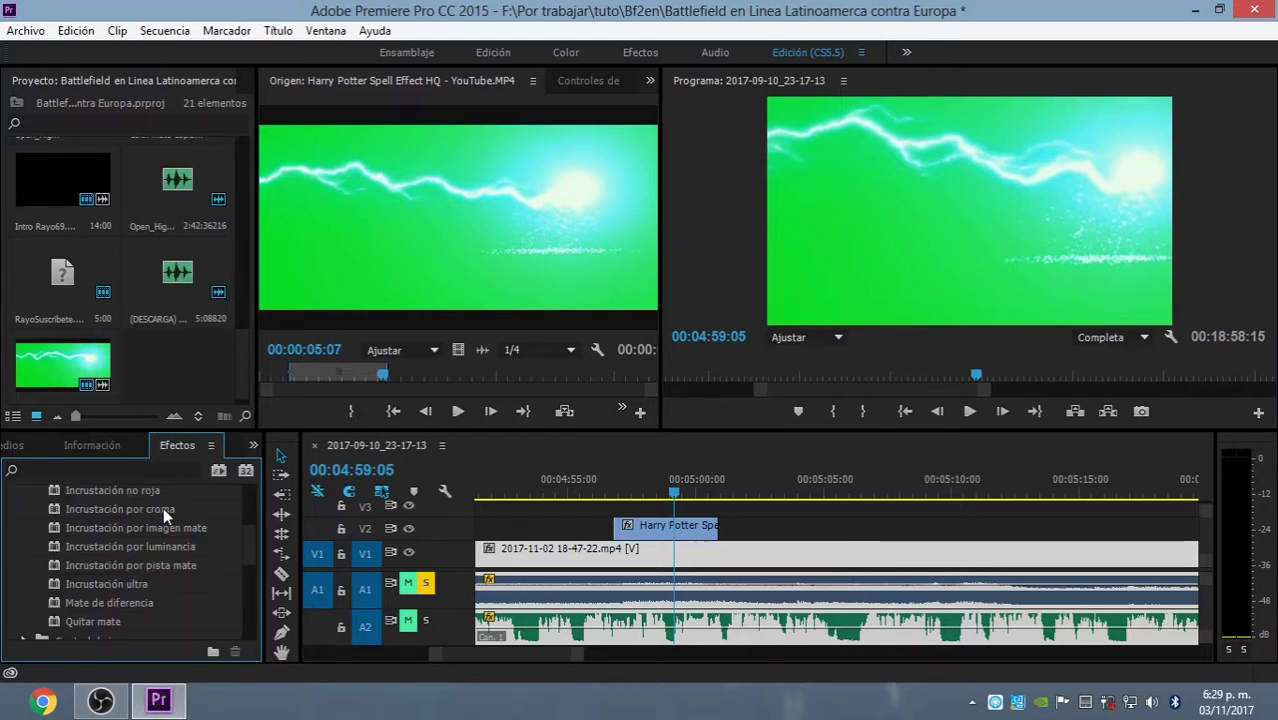
left_click(163, 507)
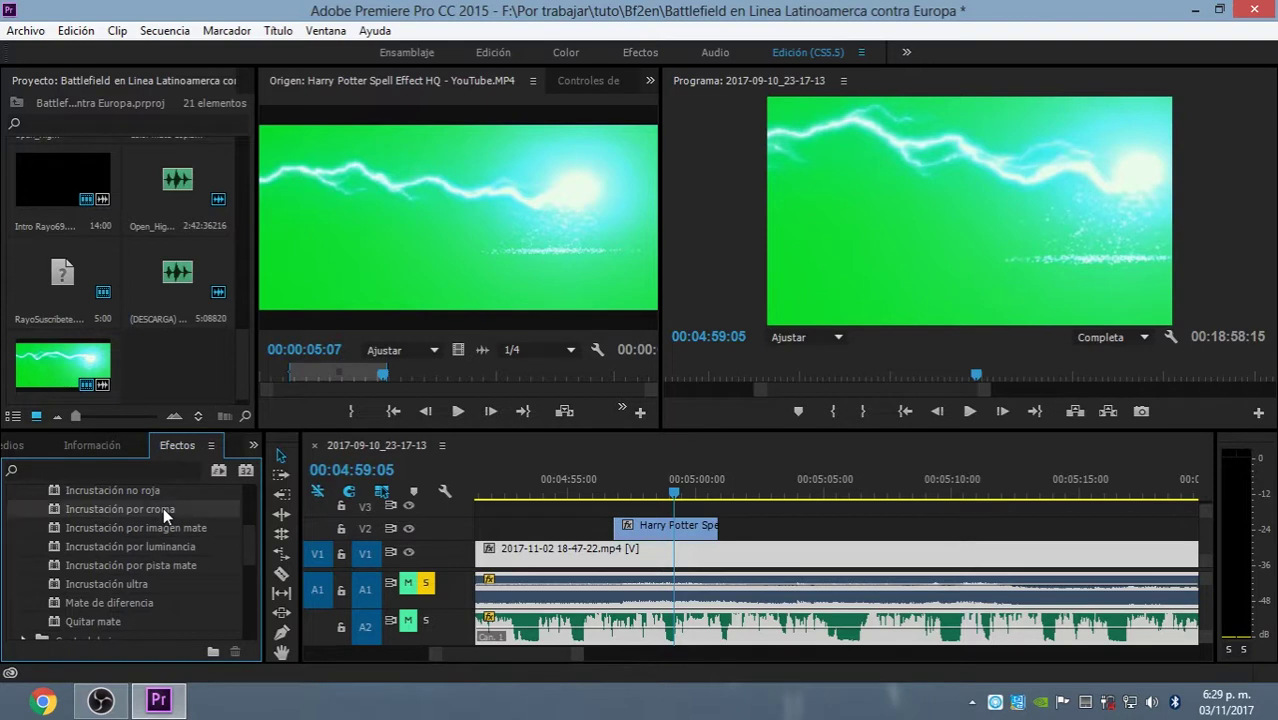
left_click(119, 583)
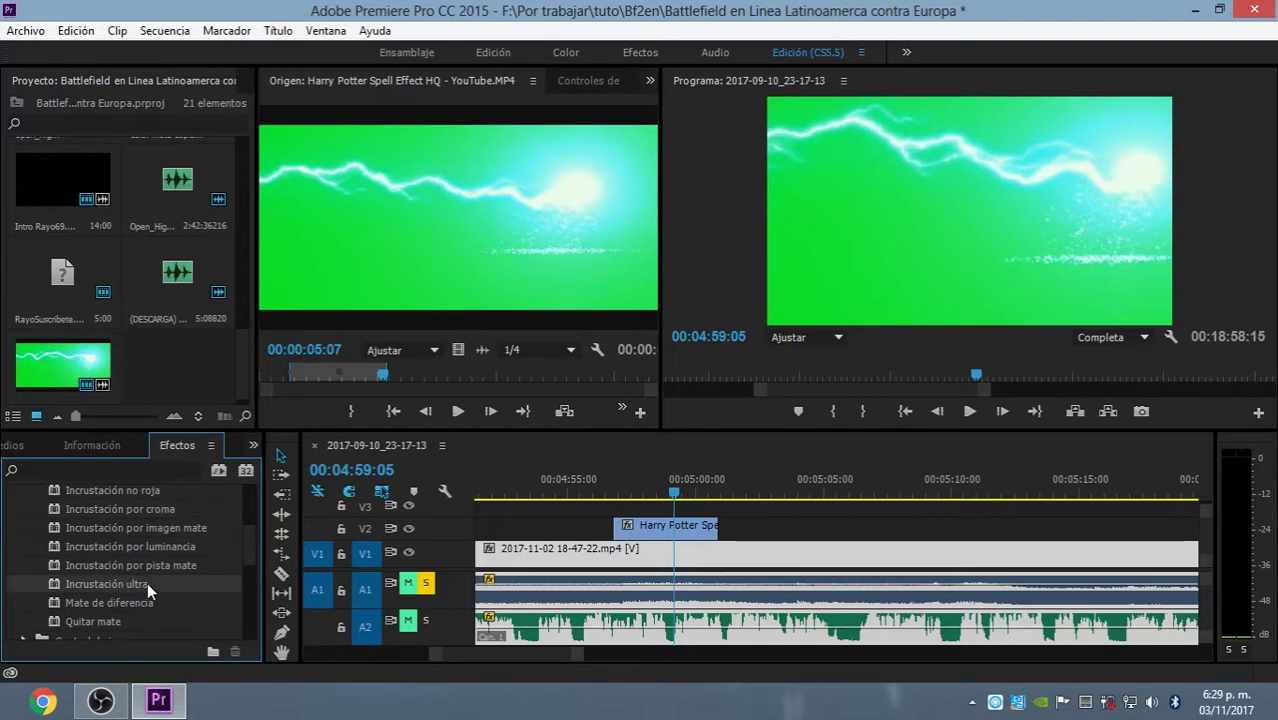
left_click(155, 507)
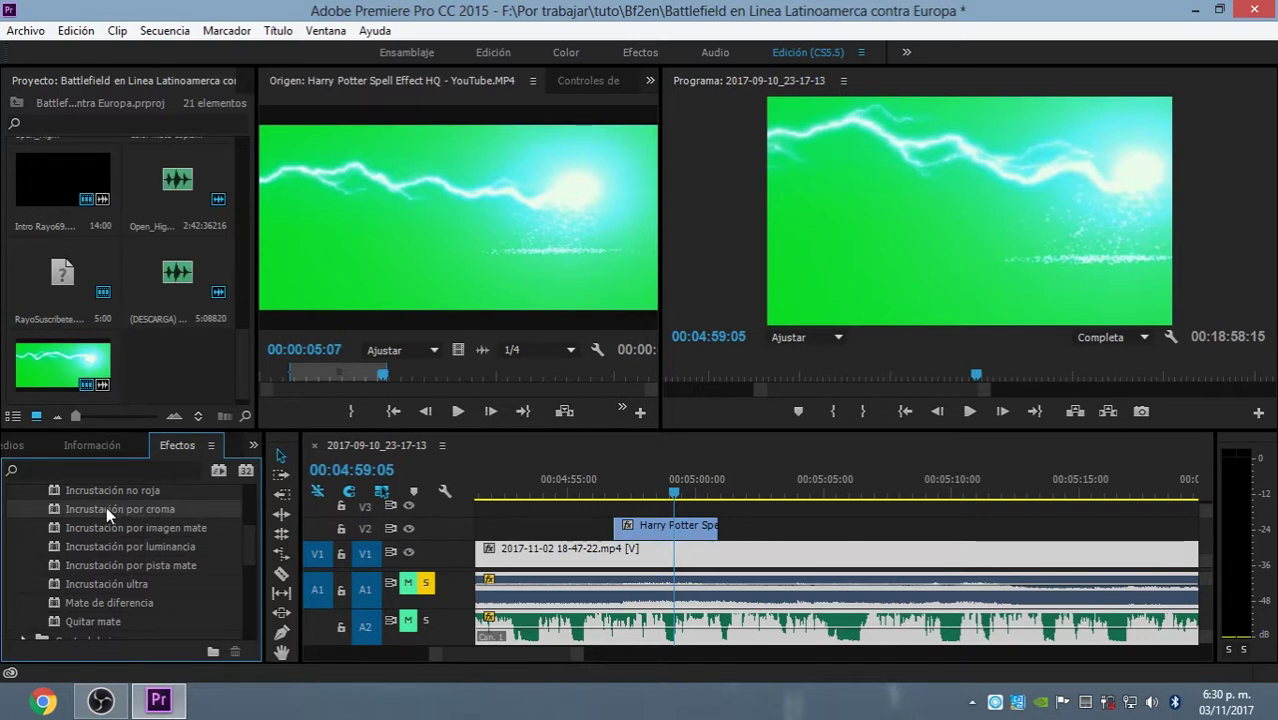
Drop Incrustación por croma onto the V2 lightning clip and view it in Controles de efectos
left_click_drag(106, 508, 668, 538)
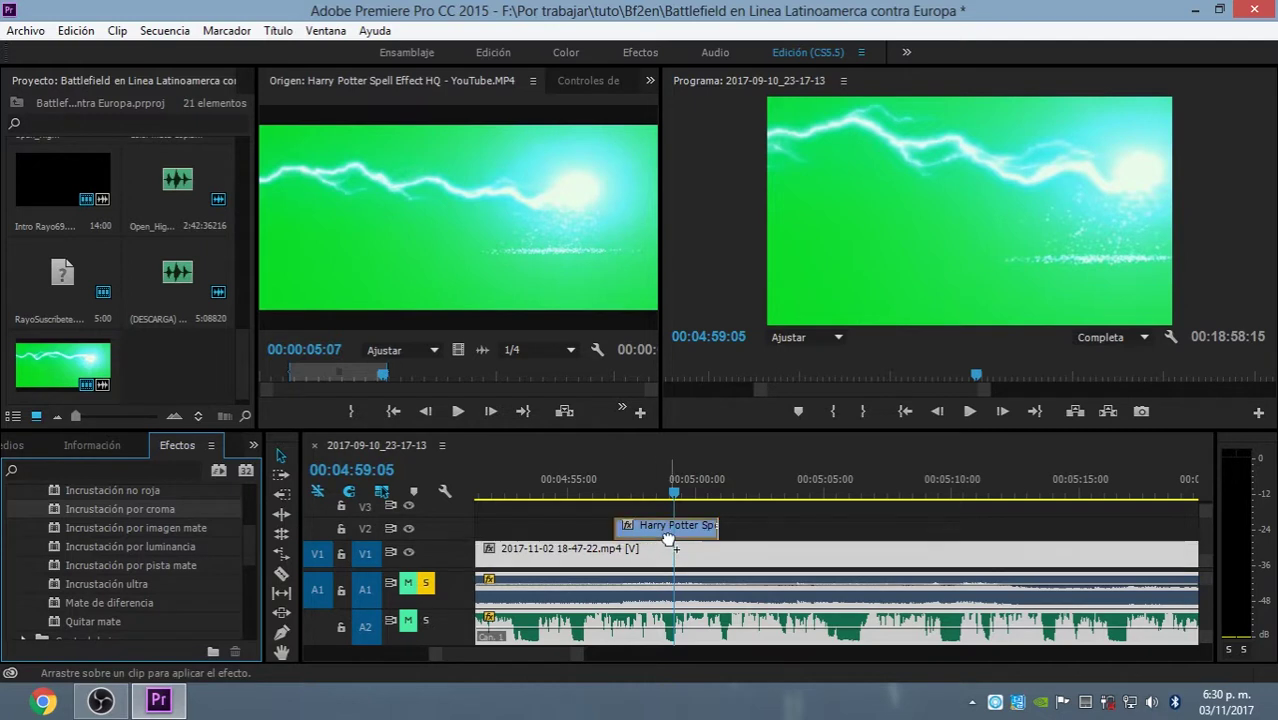
left_click_drag(668, 538, 656, 528)
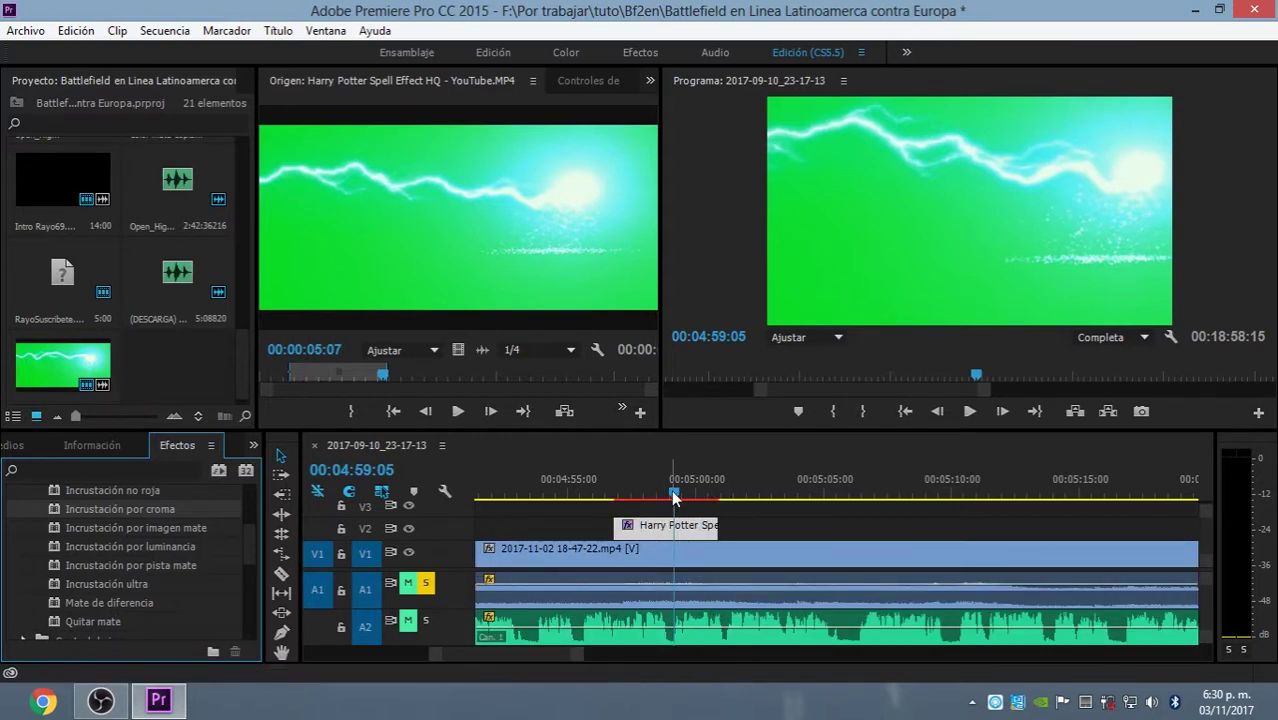
left_click(661, 495)
left_click_drag(661, 494, 664, 495)
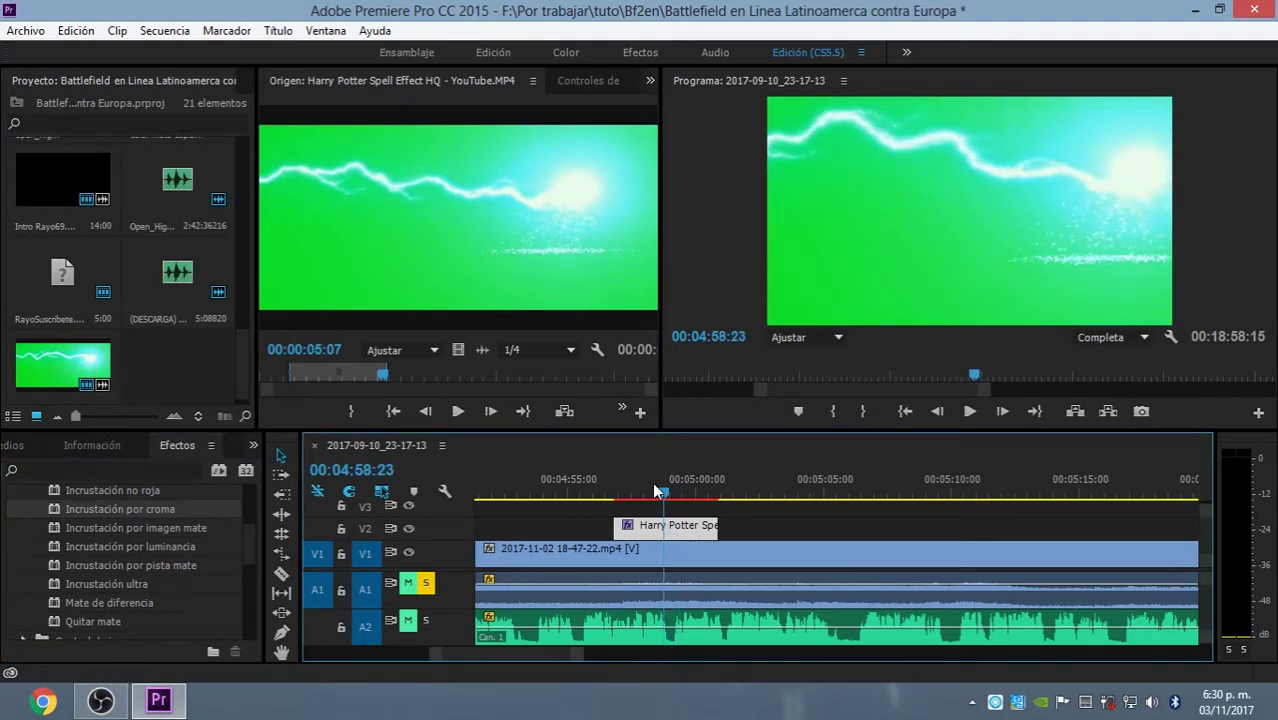
left_click(581, 82)
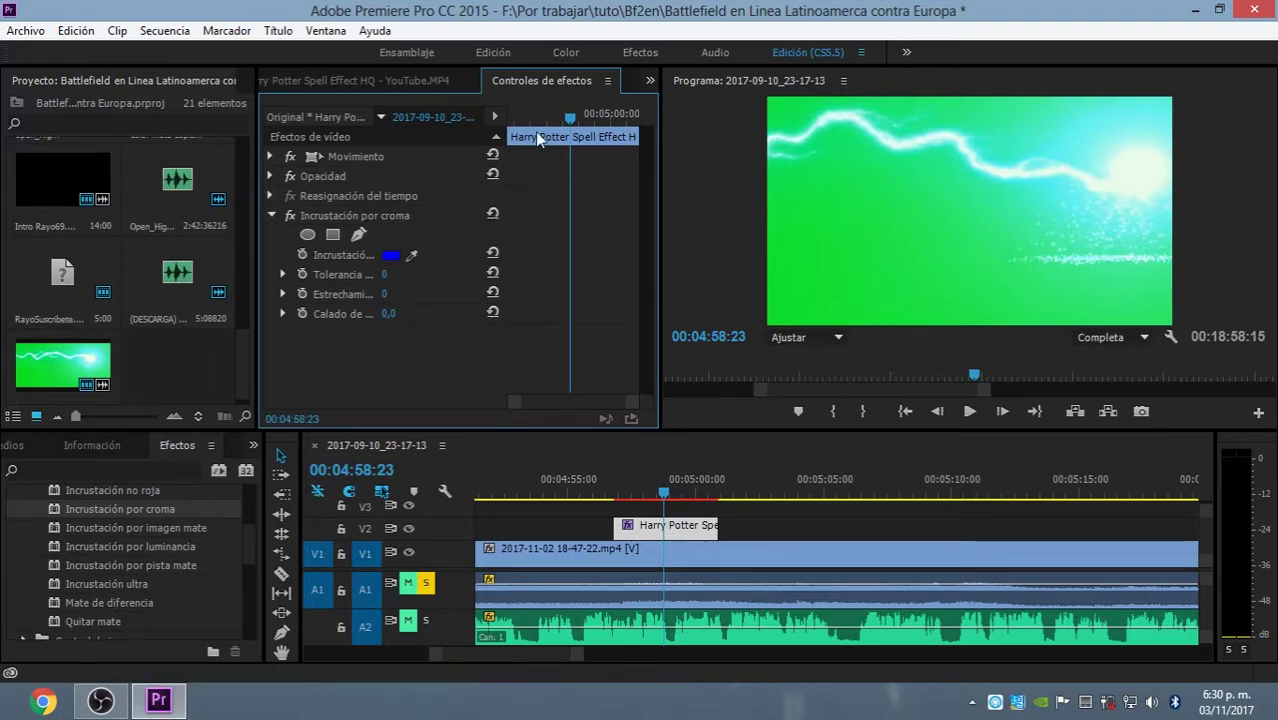
Sample the lightning's green background as the chroma key colour and reveal Tolerancia
left_click(322, 31)
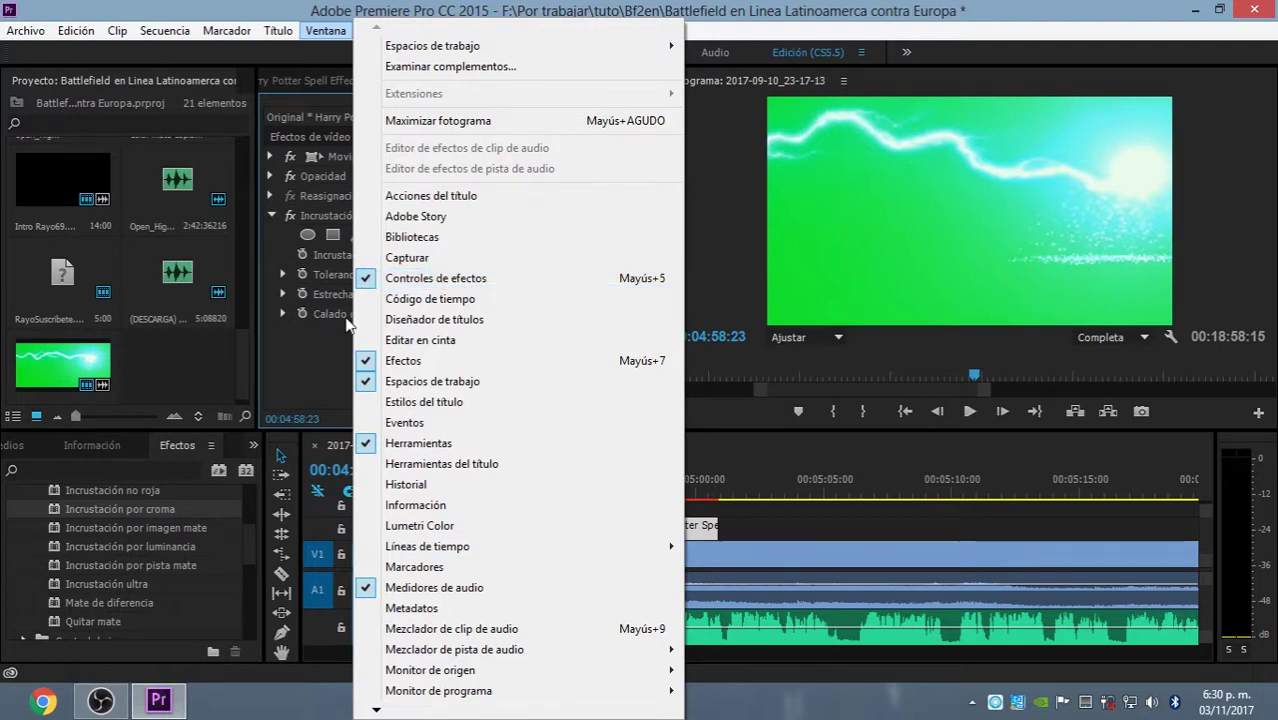
left_click(378, 350)
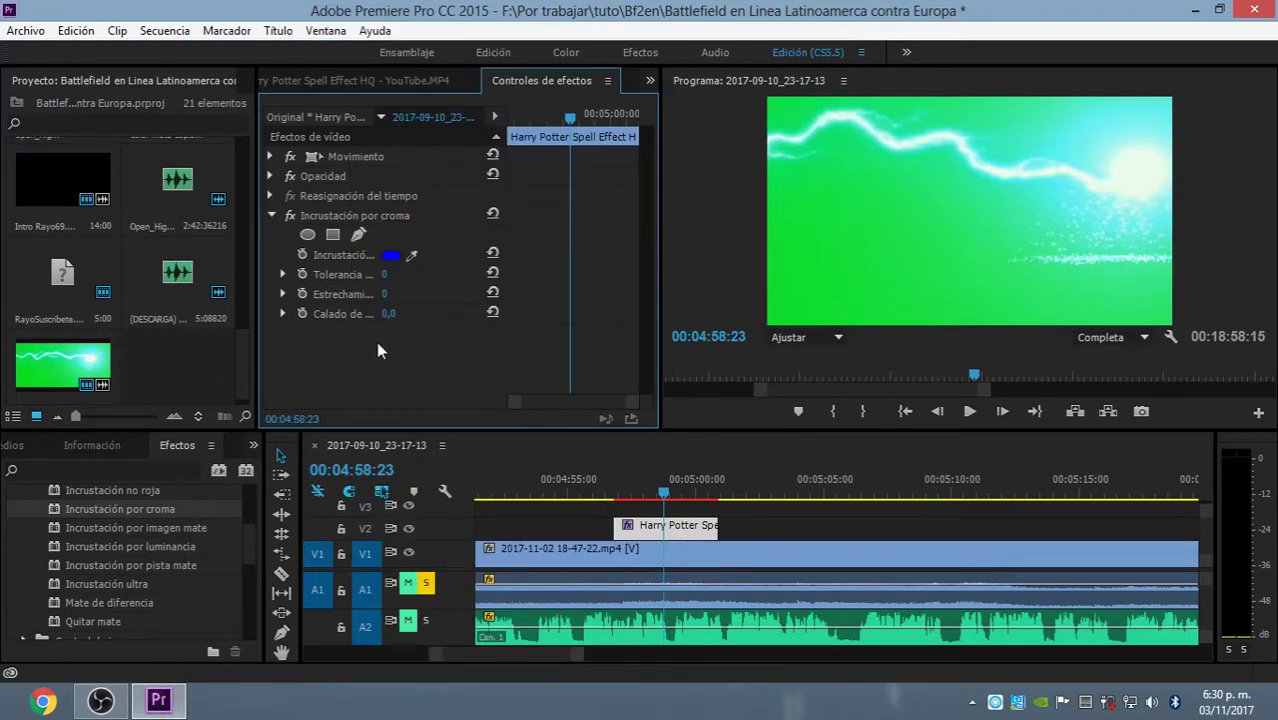
left_click(411, 255)
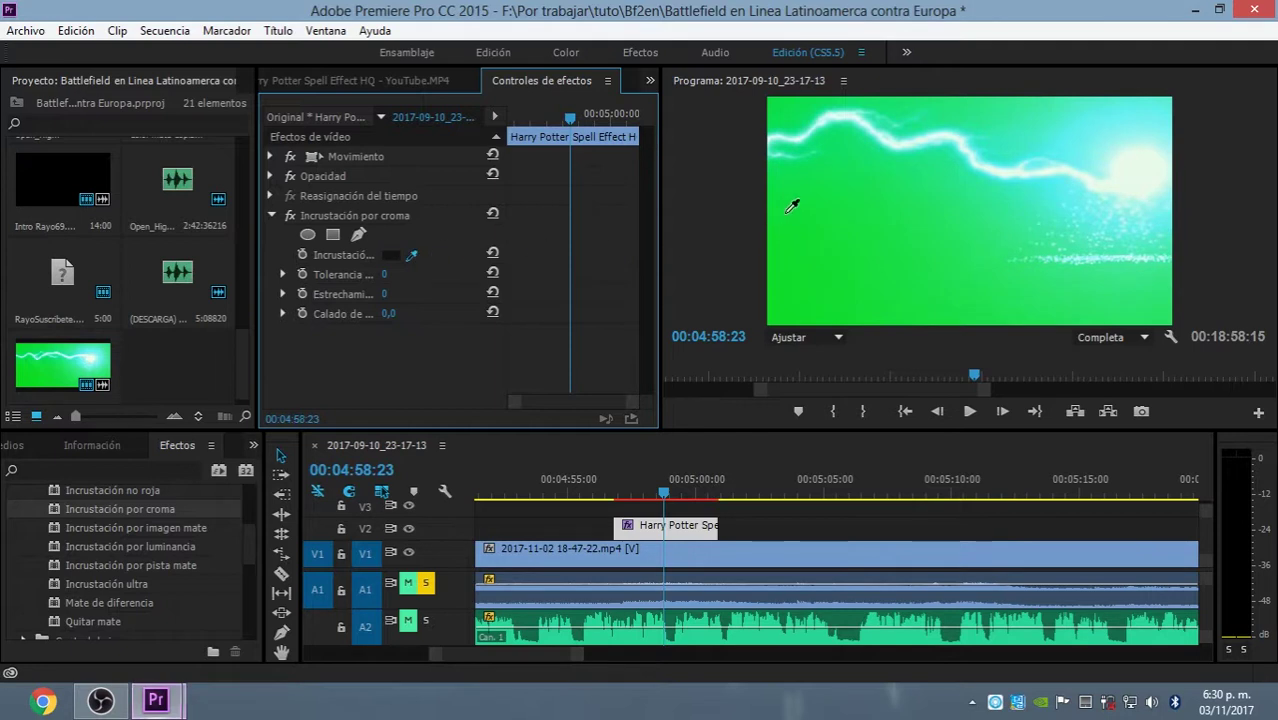
left_click(794, 177)
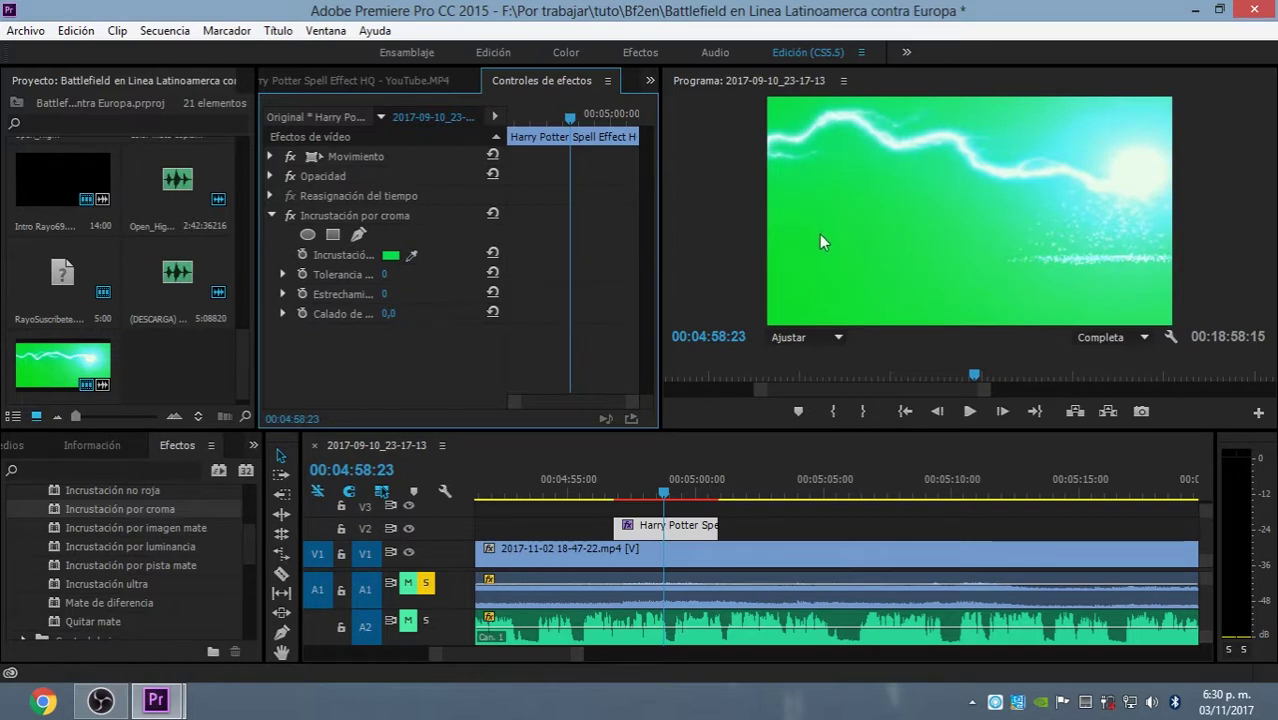
left_click(285, 274)
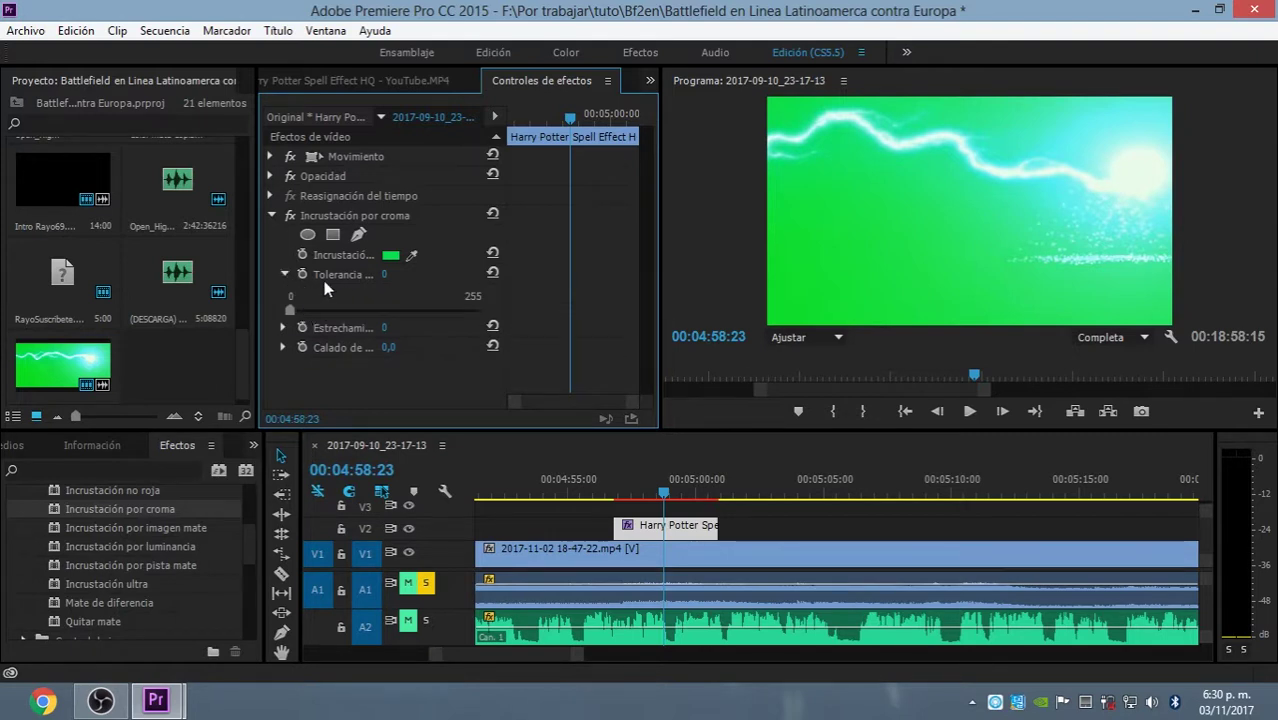
Set chroma key Tolerancia to 186, Estrechamiento to 3 and Calado de bordes to 5,4
left_click_drag(289, 312, 311, 313)
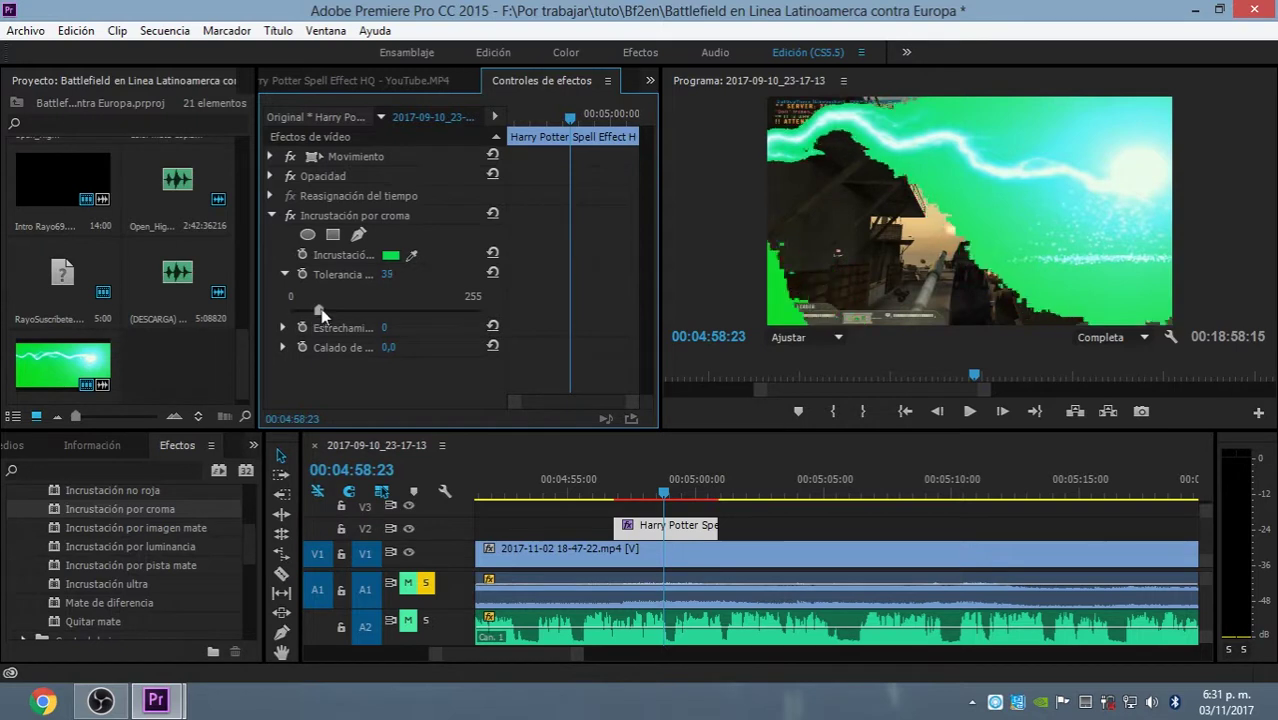
mouse_move(311, 313)
left_mouse_down()
mouse_move(470, 314)
mouse_move(424, 312)
left_mouse_up()
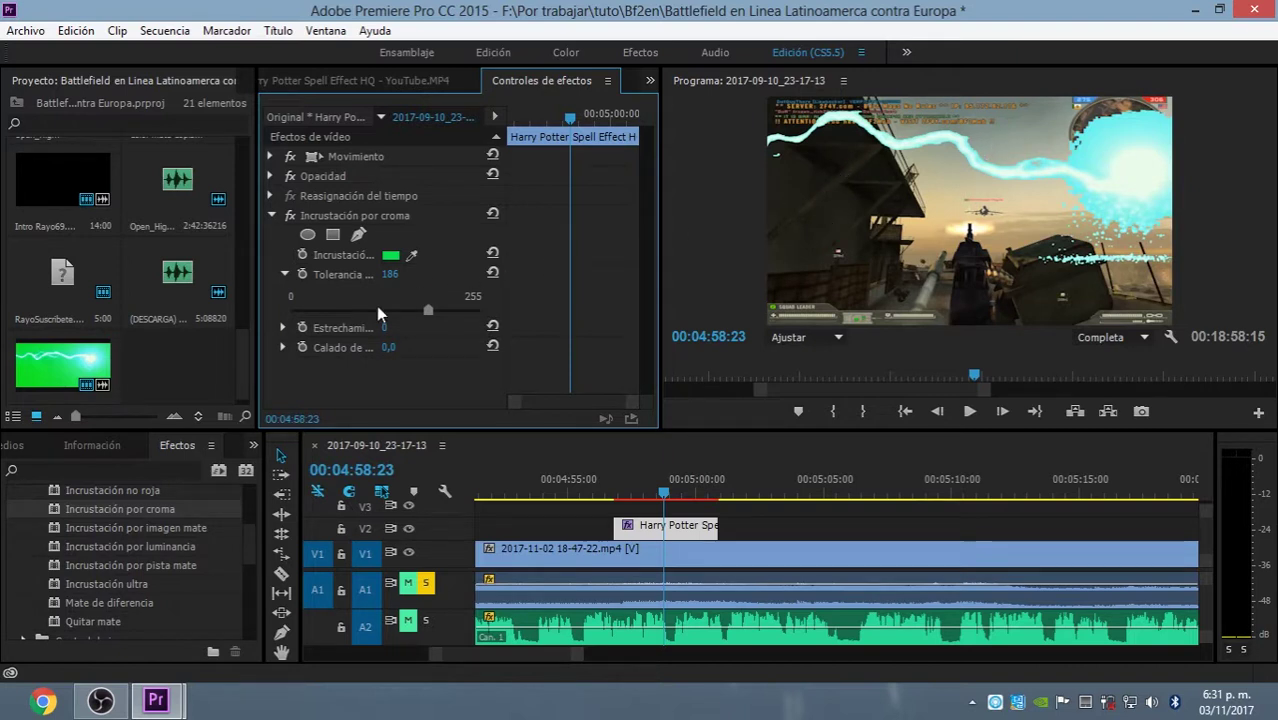
left_click(284, 328)
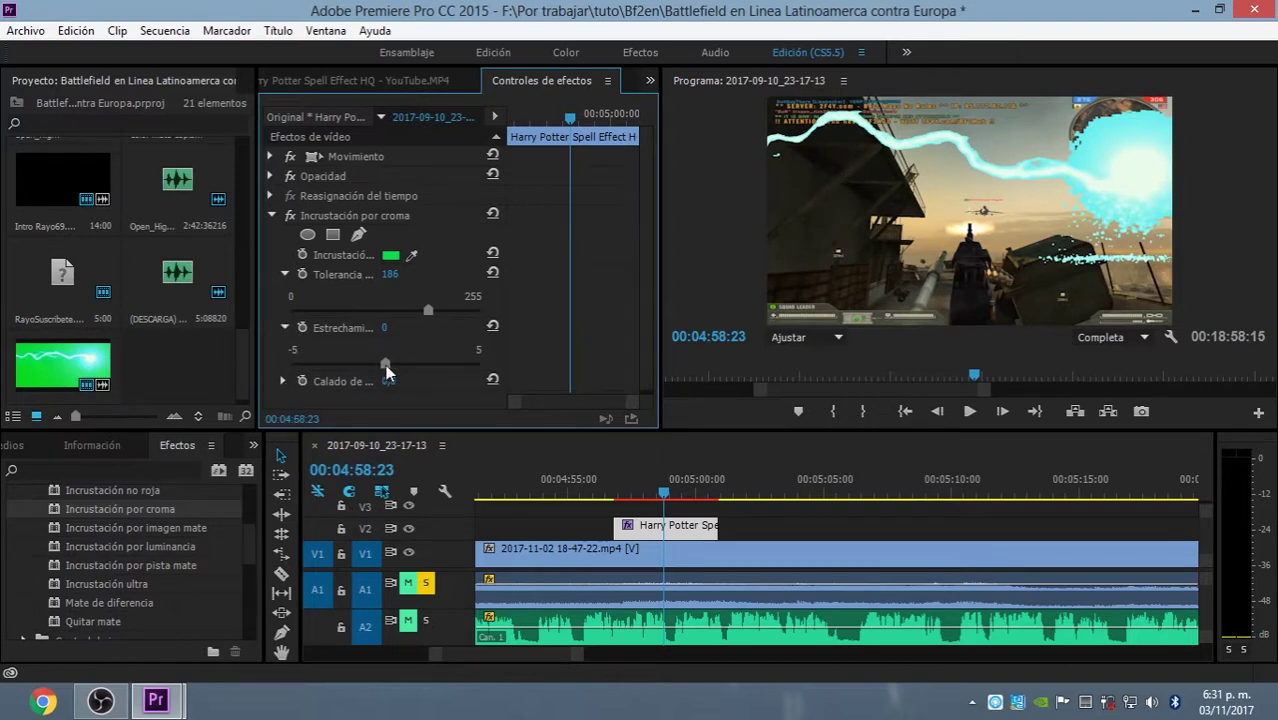
left_click_drag(385, 364, 440, 366)
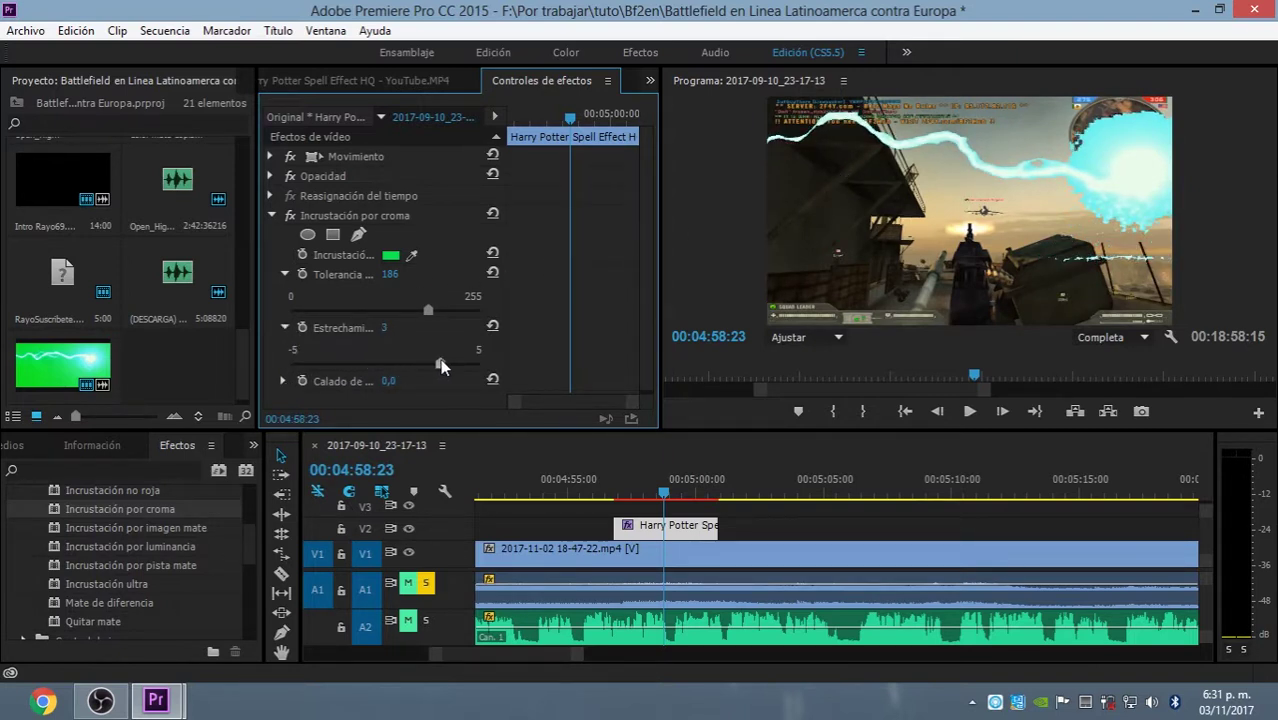
left_click(283, 381)
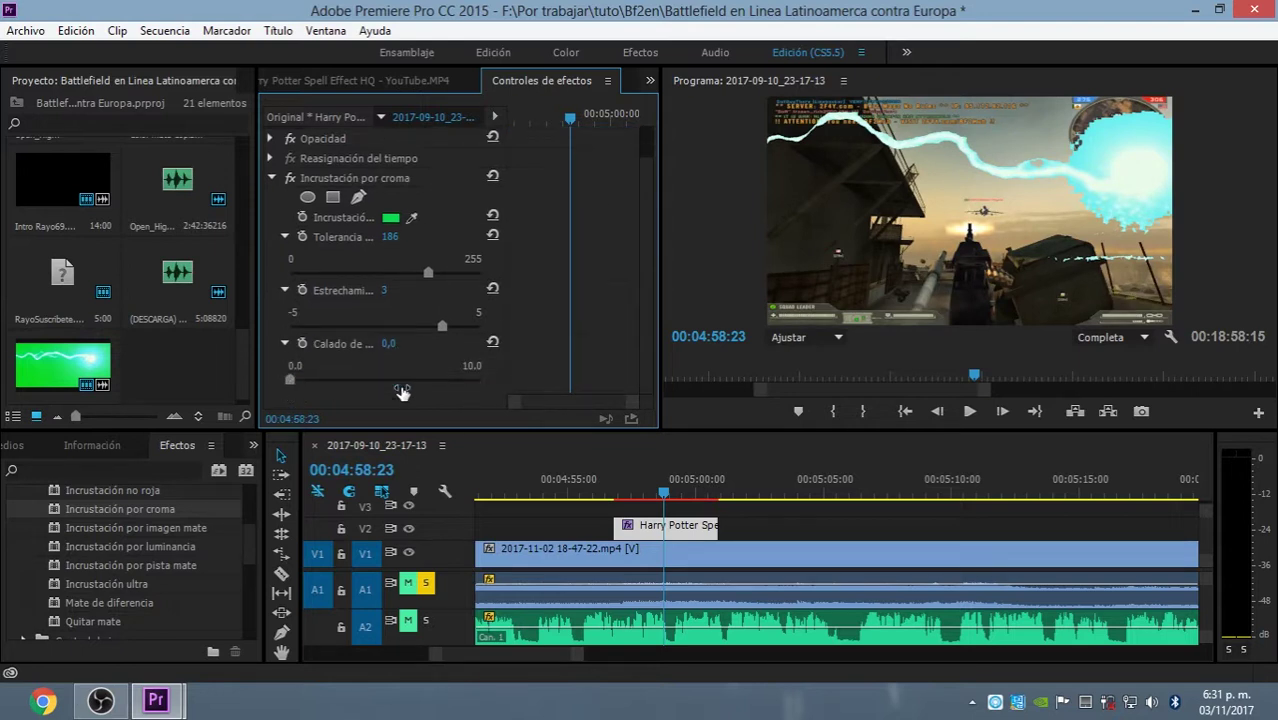
left_click_drag(290, 380, 391, 381)
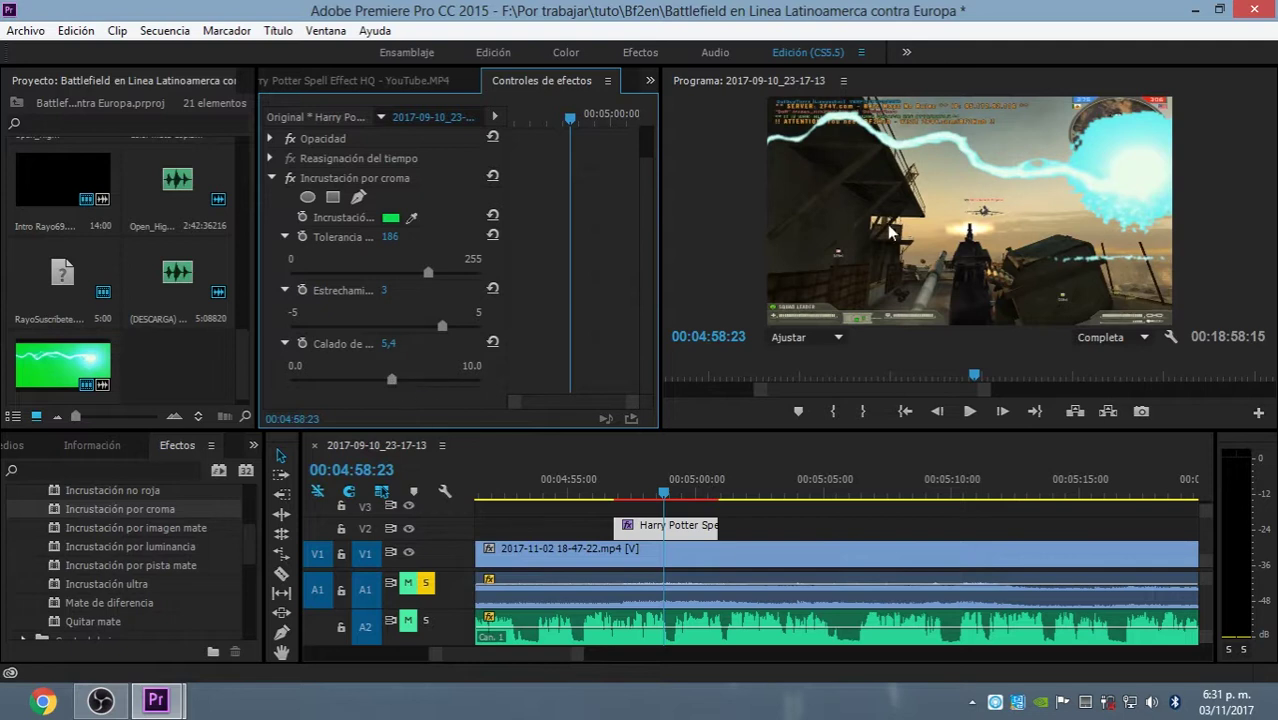
Play back the keyed lightning from just before it starts, then delete Incrustación por croma
left_click(659, 494)
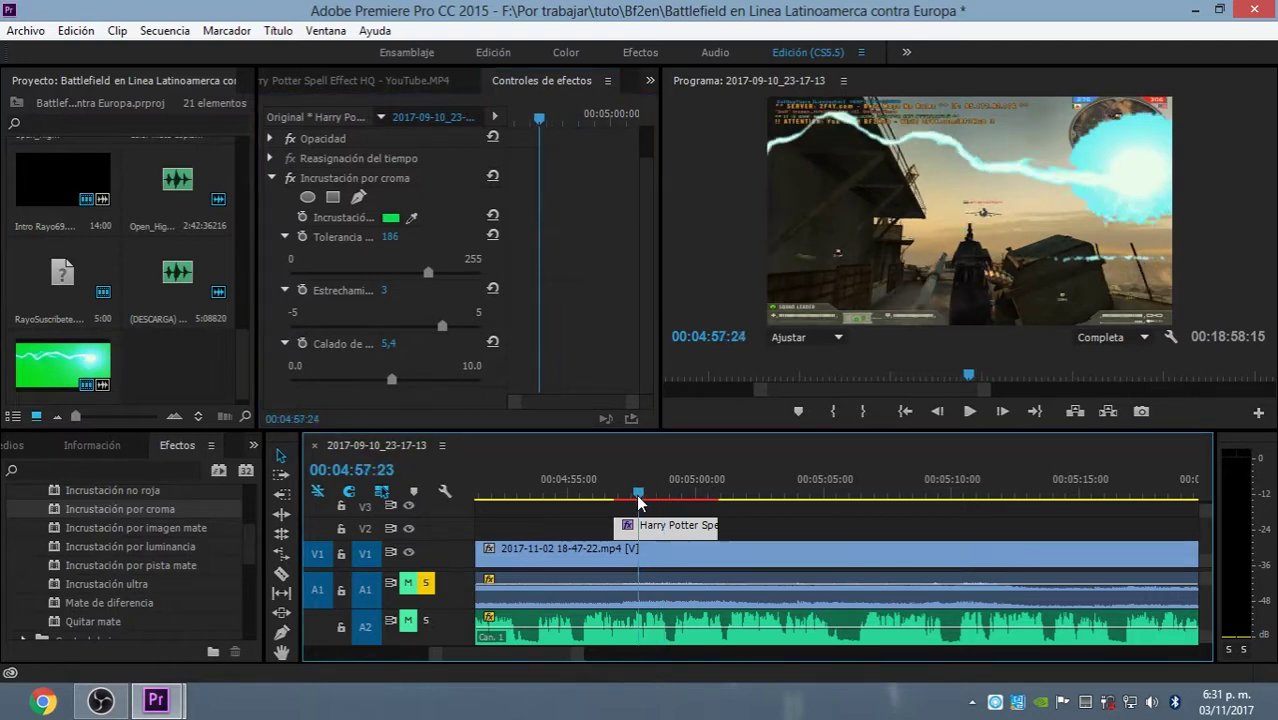
left_click_drag(659, 497, 613, 497)
key("space")
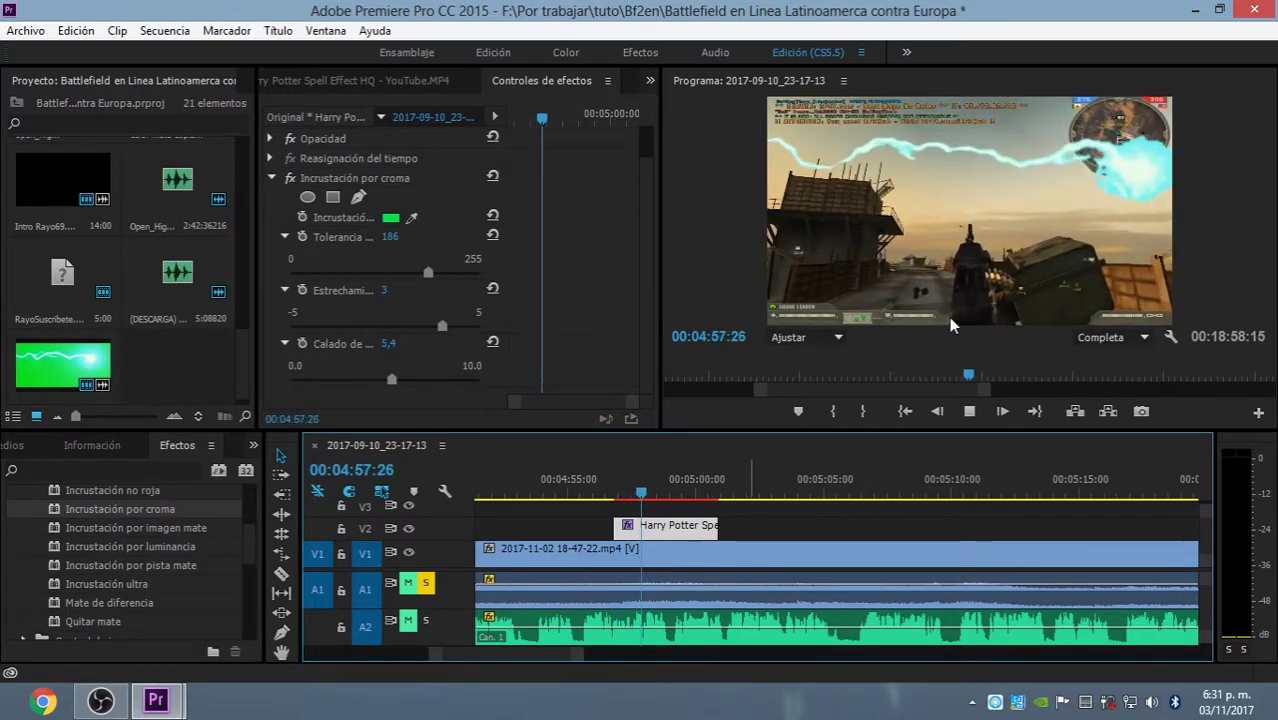
key("space")
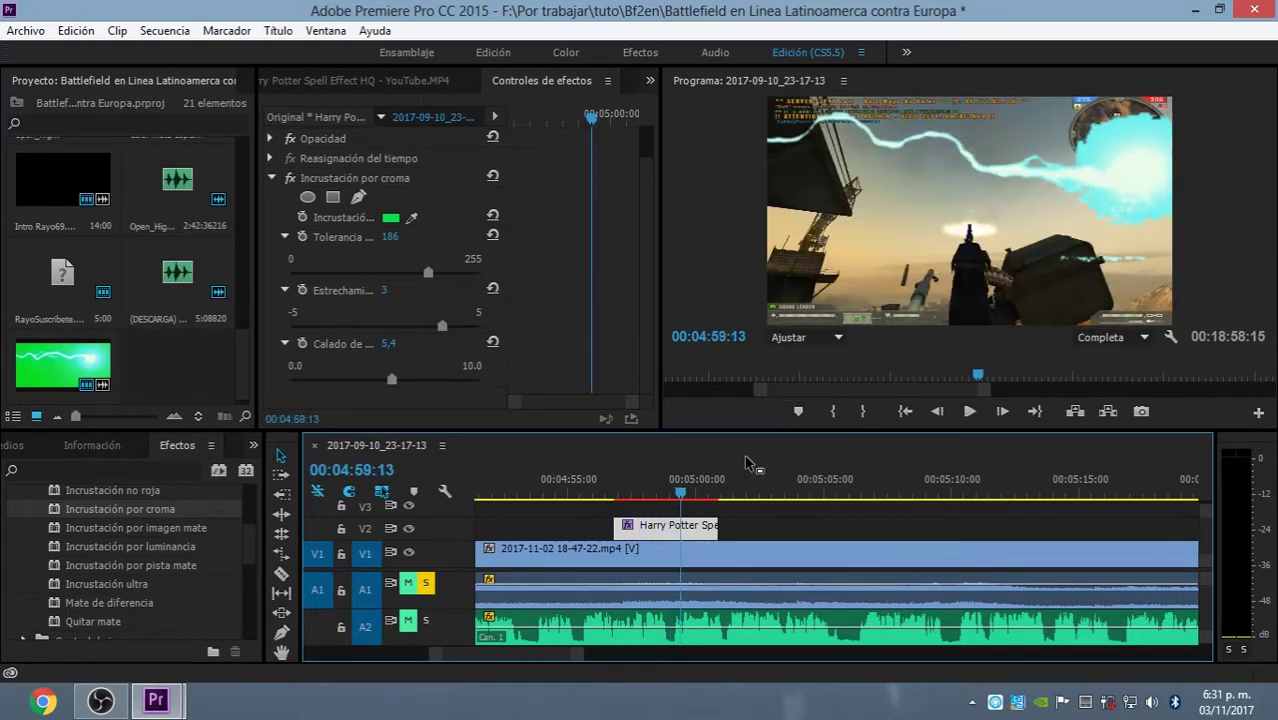
left_click(359, 181)
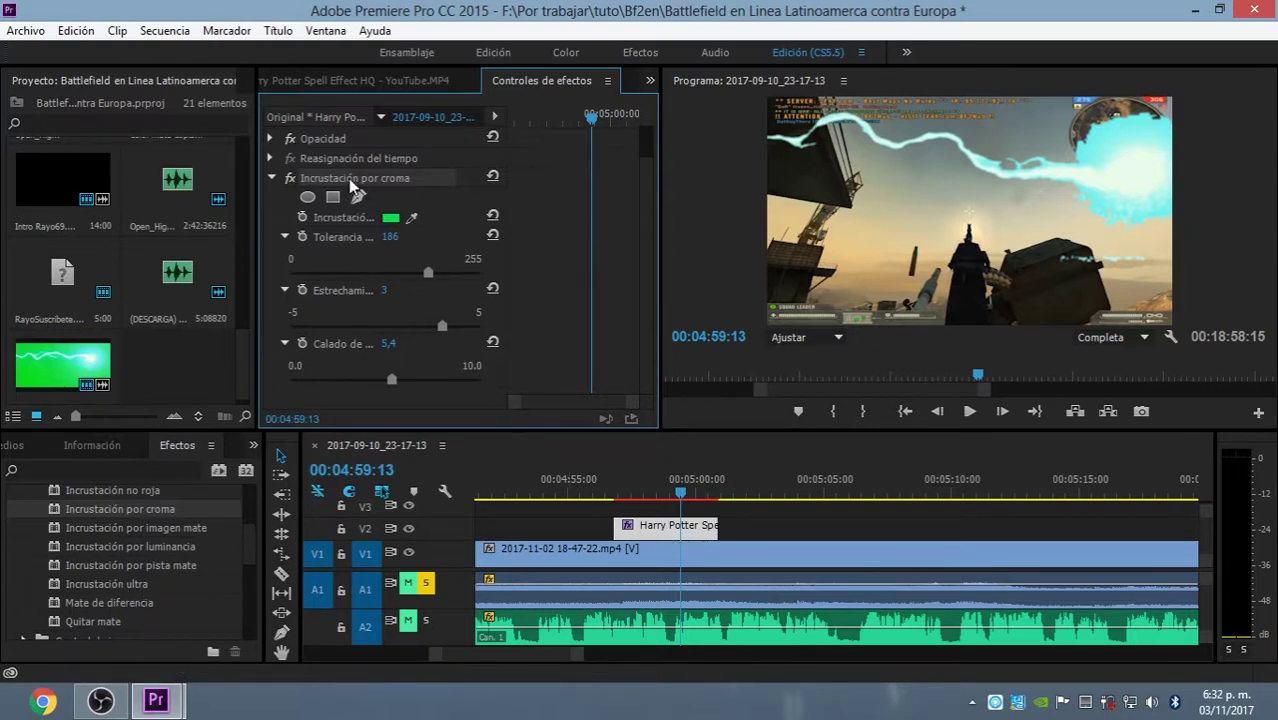
key("Delete")
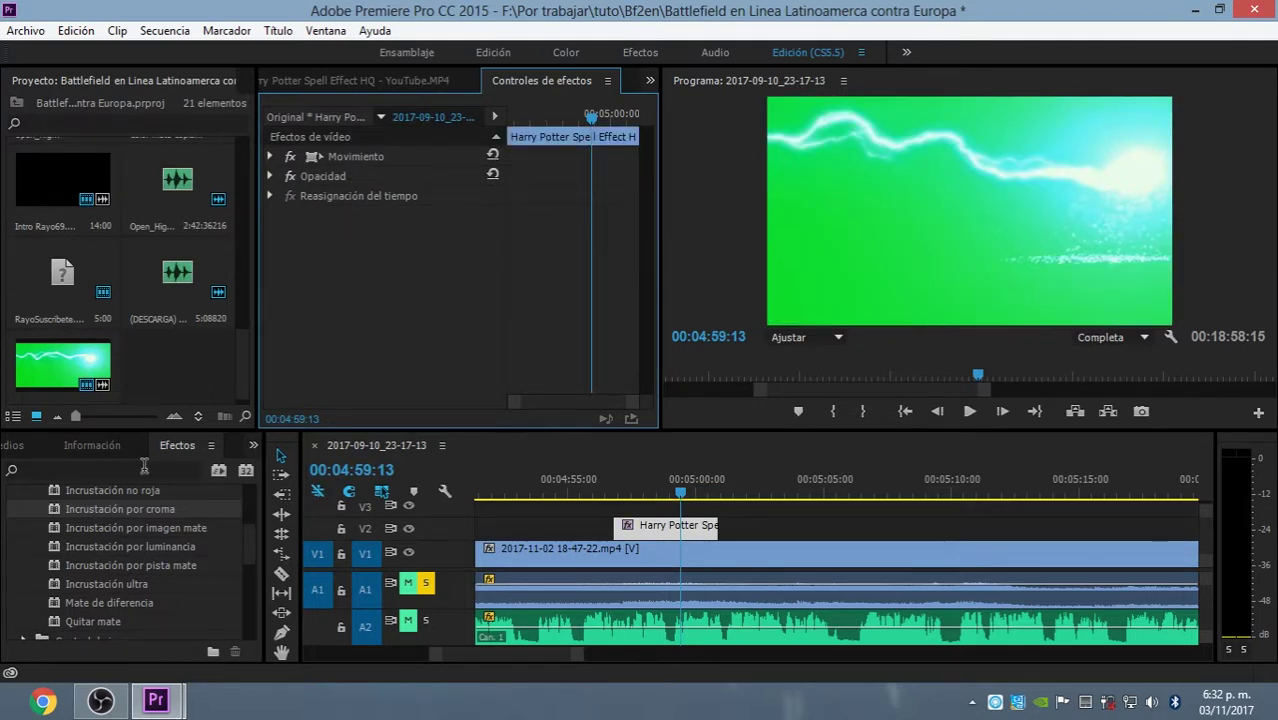
Apply Incrustación ultra to the lightning clip on V3 and expand its settings in Effect Controls
left_click(91, 582)
left_click_drag(91, 580, 660, 525)
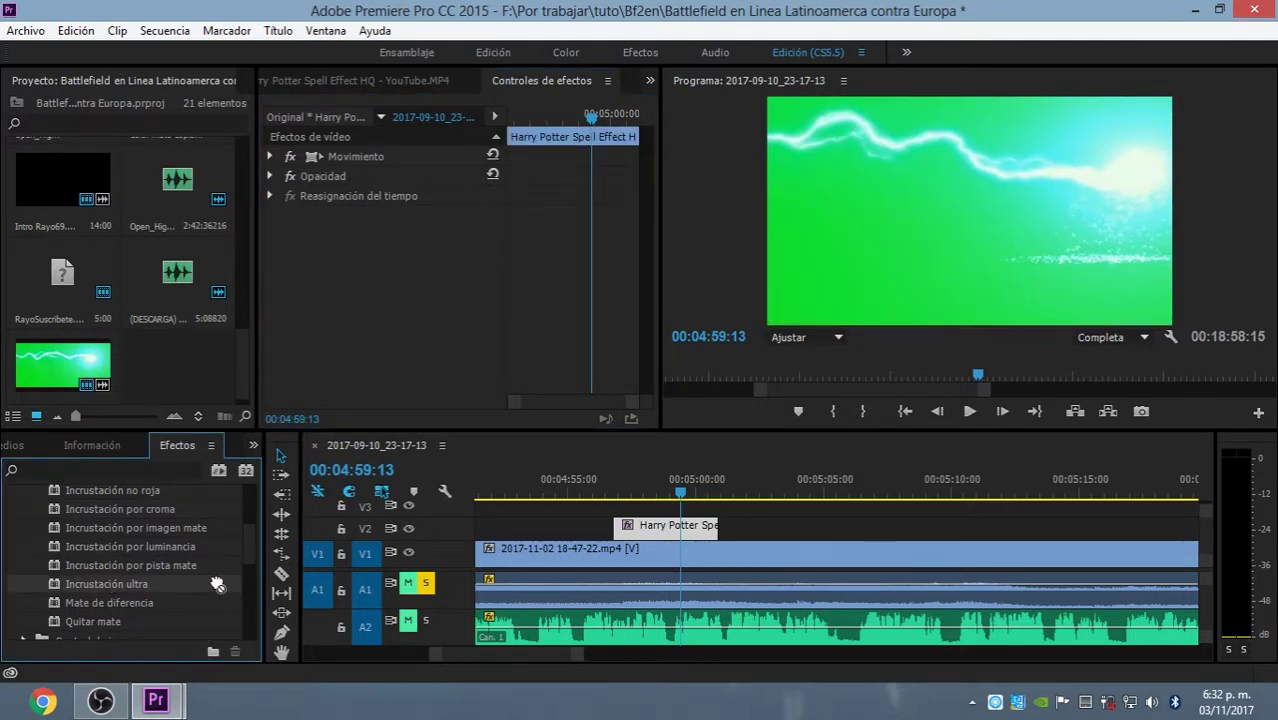
scroll(30, 523, "up", 3)
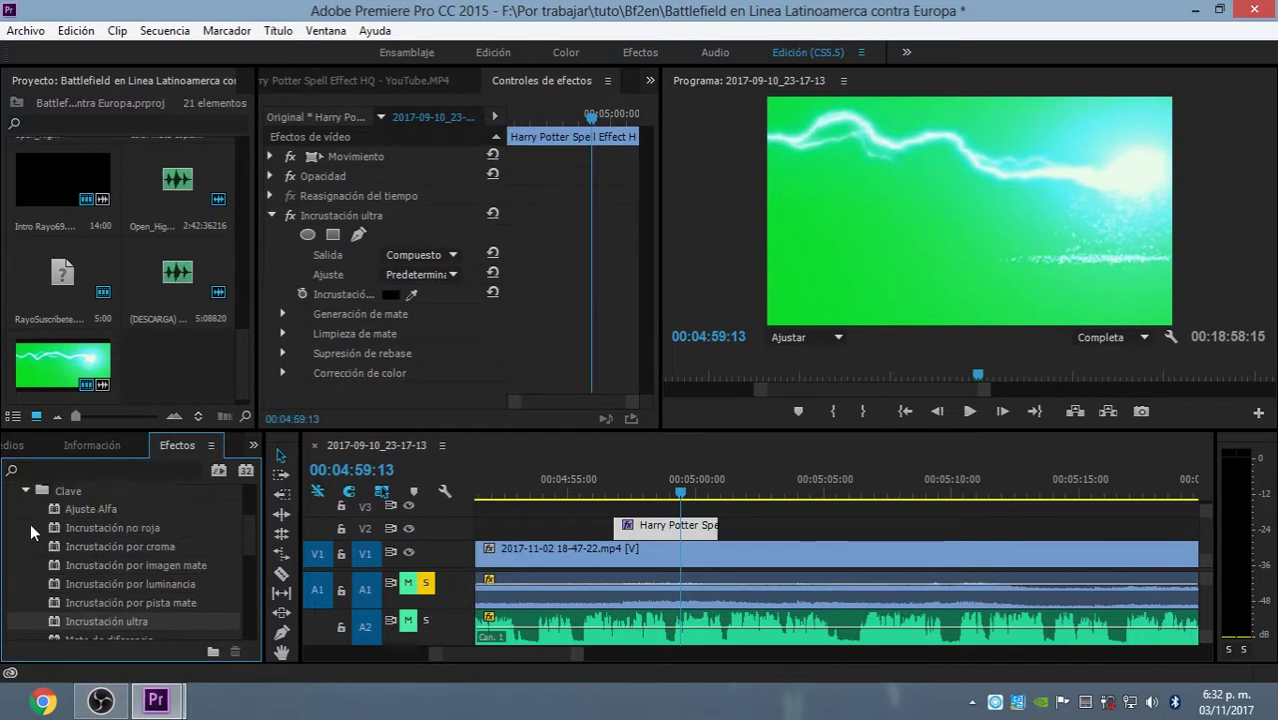
scroll(36, 519, "up", 1)
left_click(24, 510)
scroll(244, 529, "up", 4)
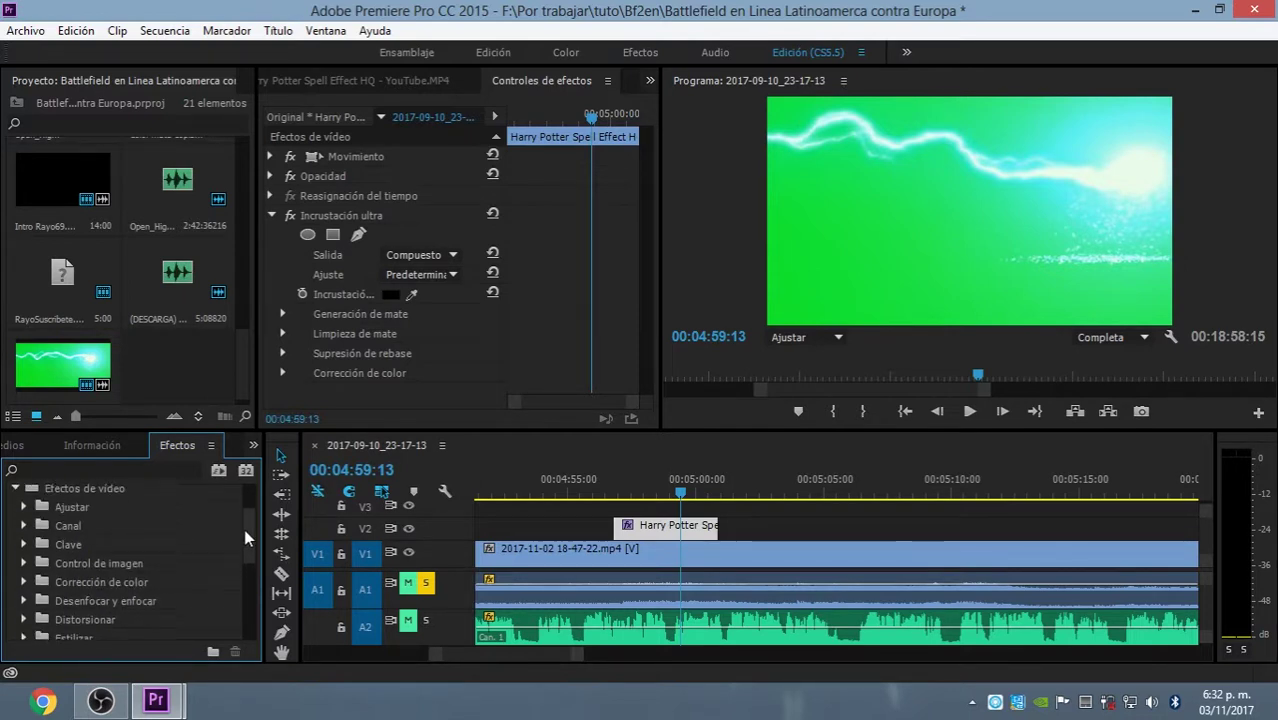
scroll(244, 521, "down", 2)
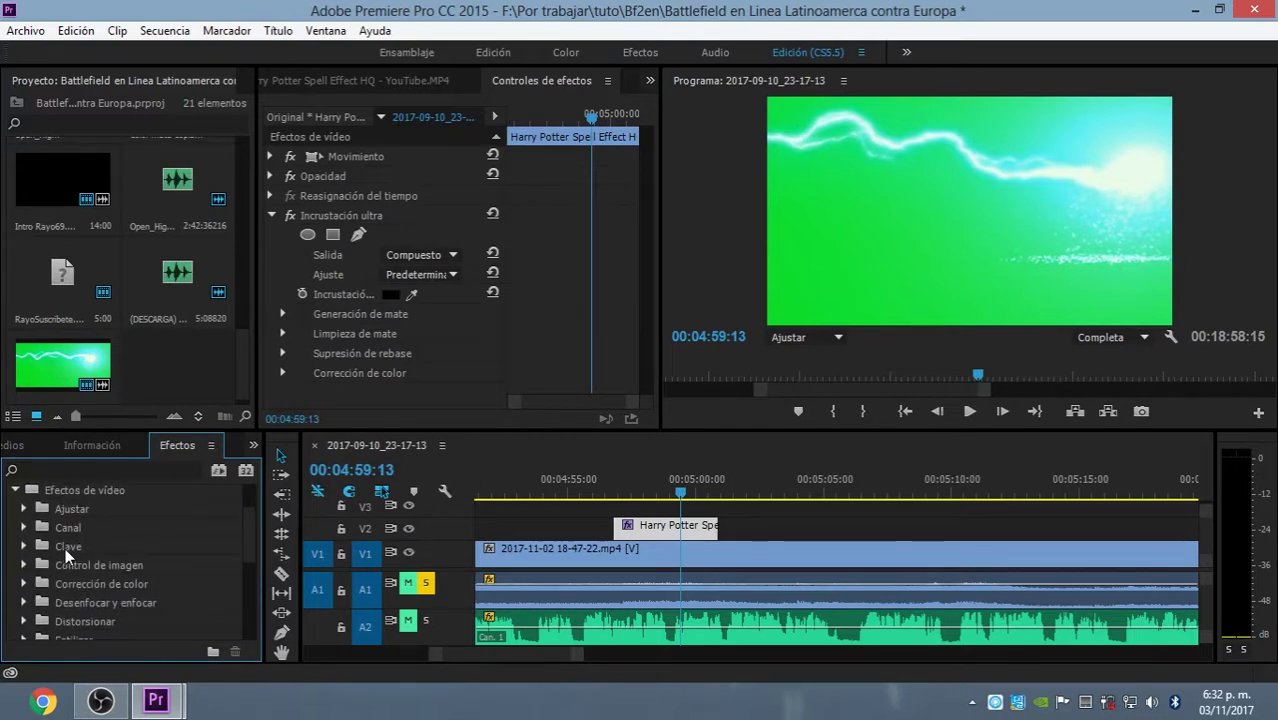
scroll(246, 541, "up", 3)
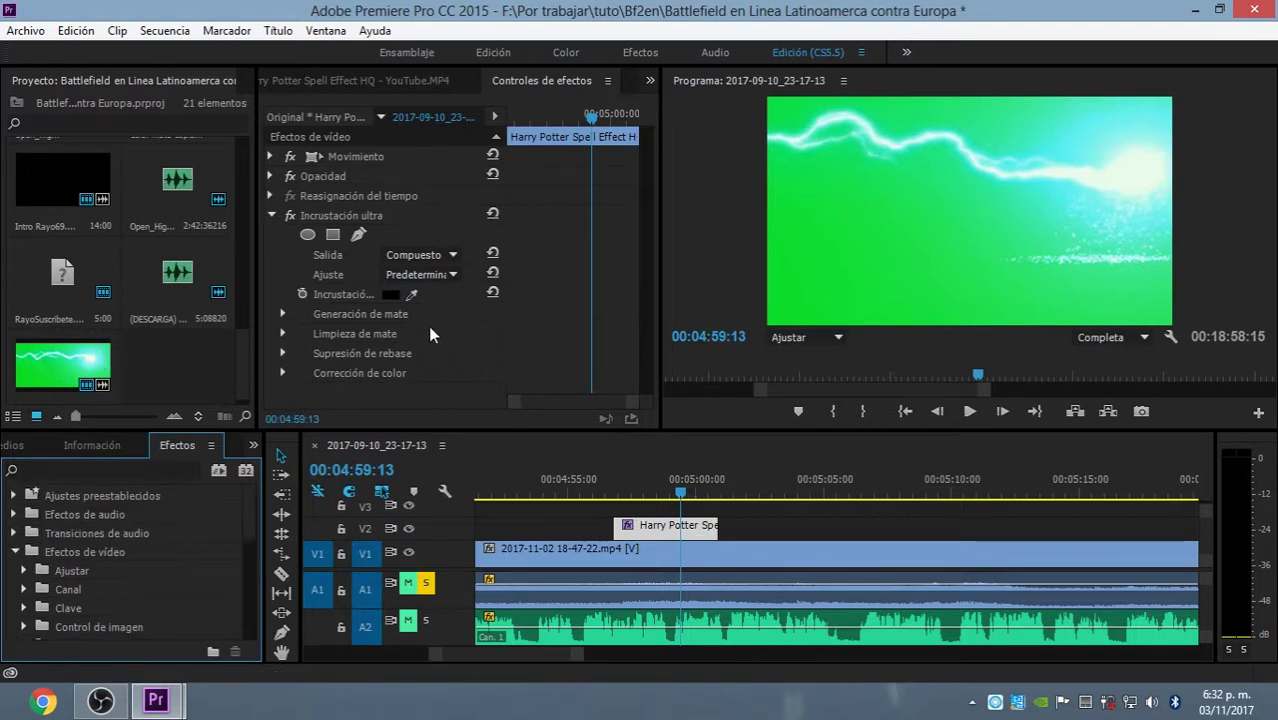
left_click(411, 295)
left_click(270, 216)
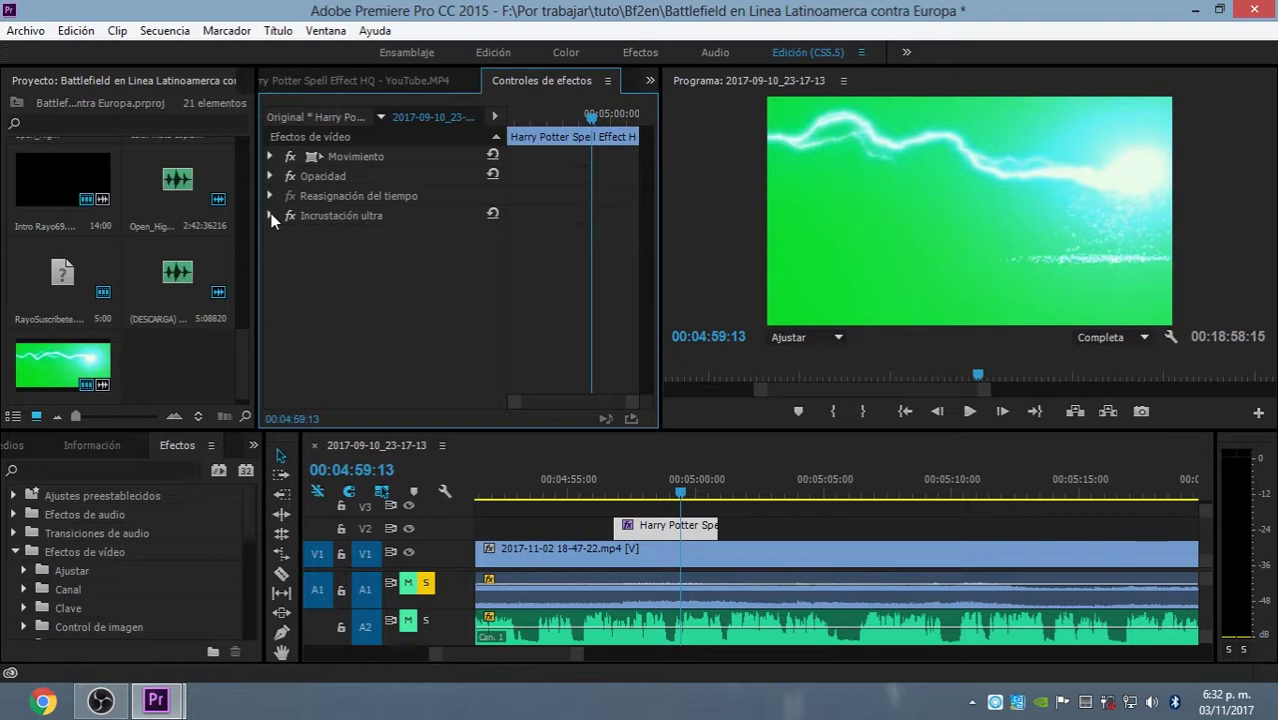
left_click(271, 217)
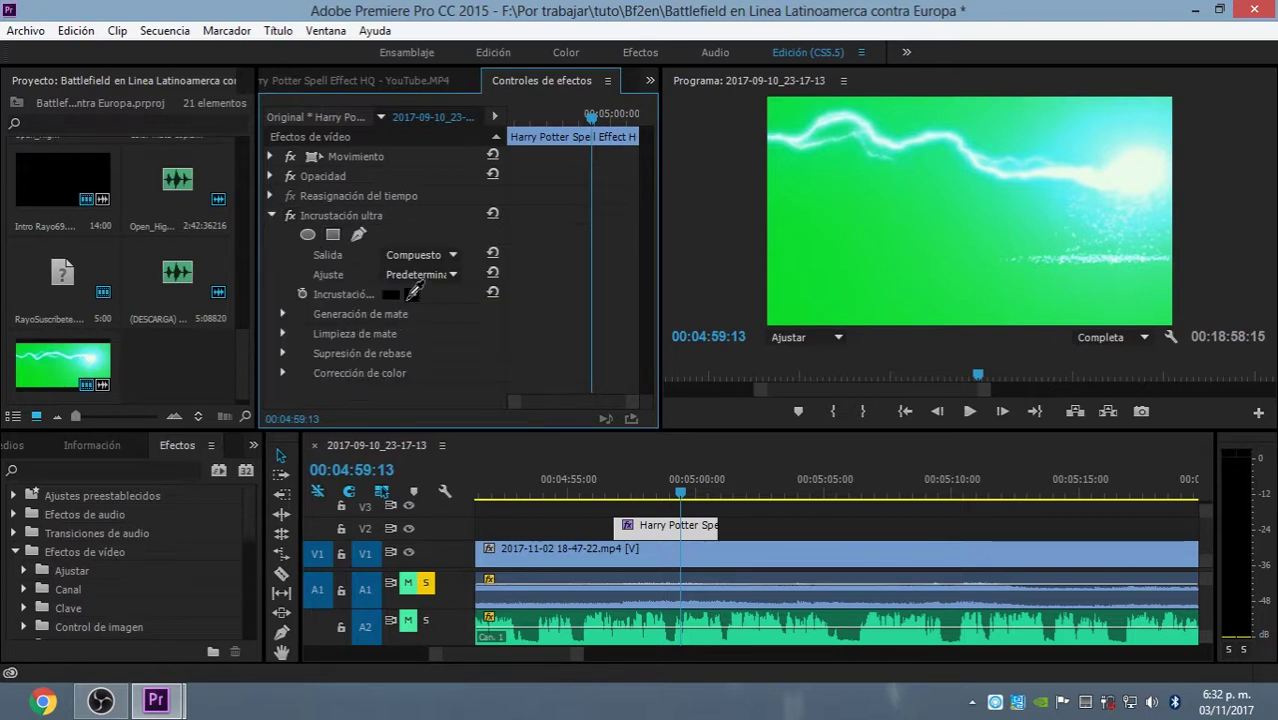
Sample the green screen with the Incrustación ultra eyedropper and raise Transparencia to about 54
left_click(413, 291)
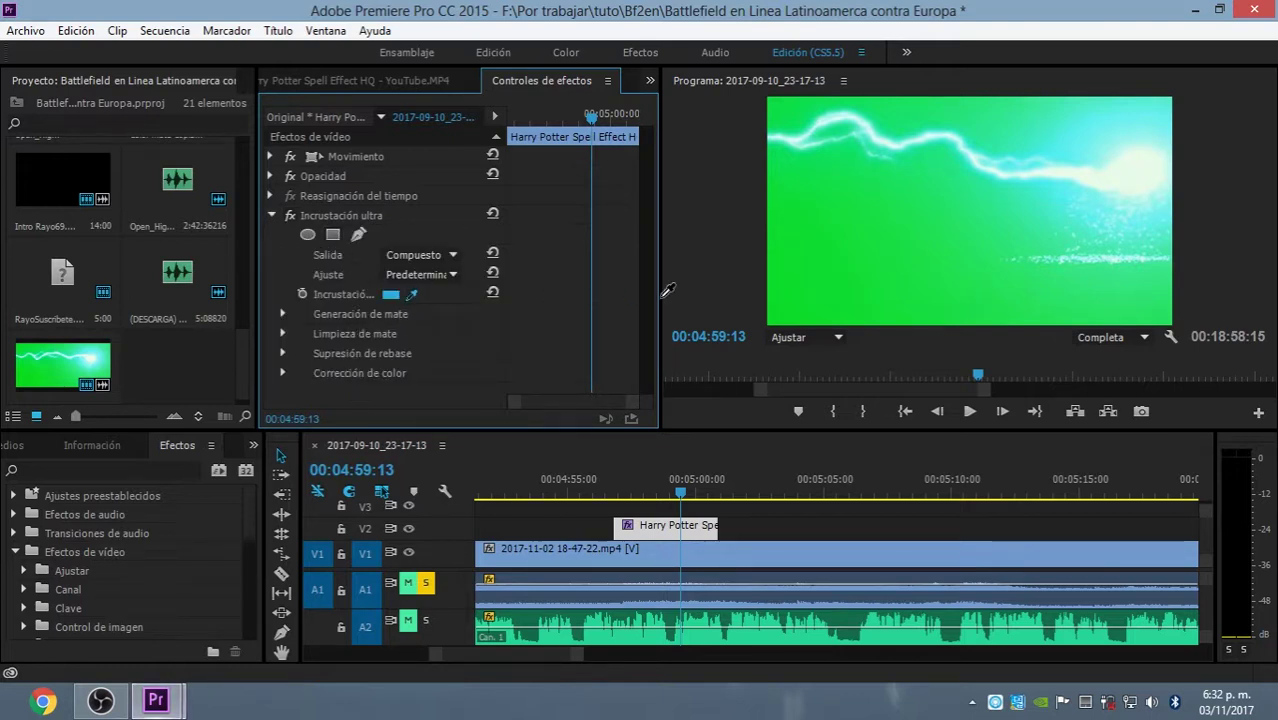
left_click(778, 171)
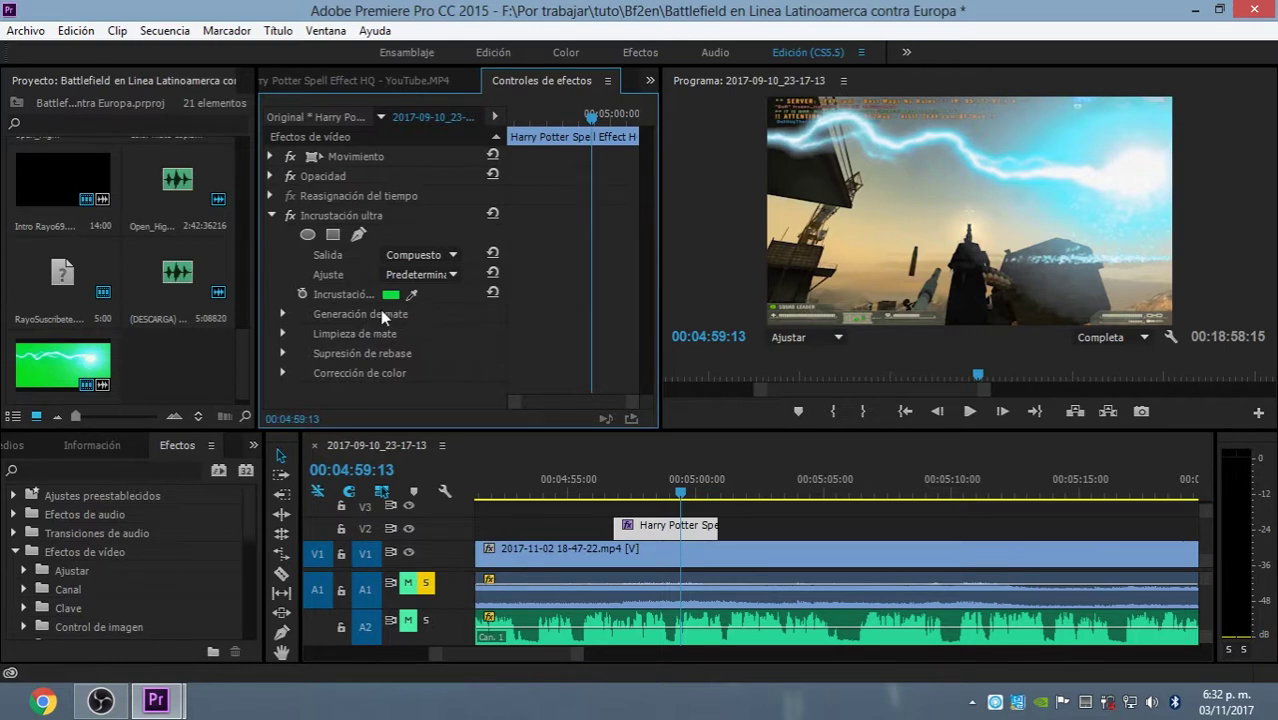
left_click(283, 315)
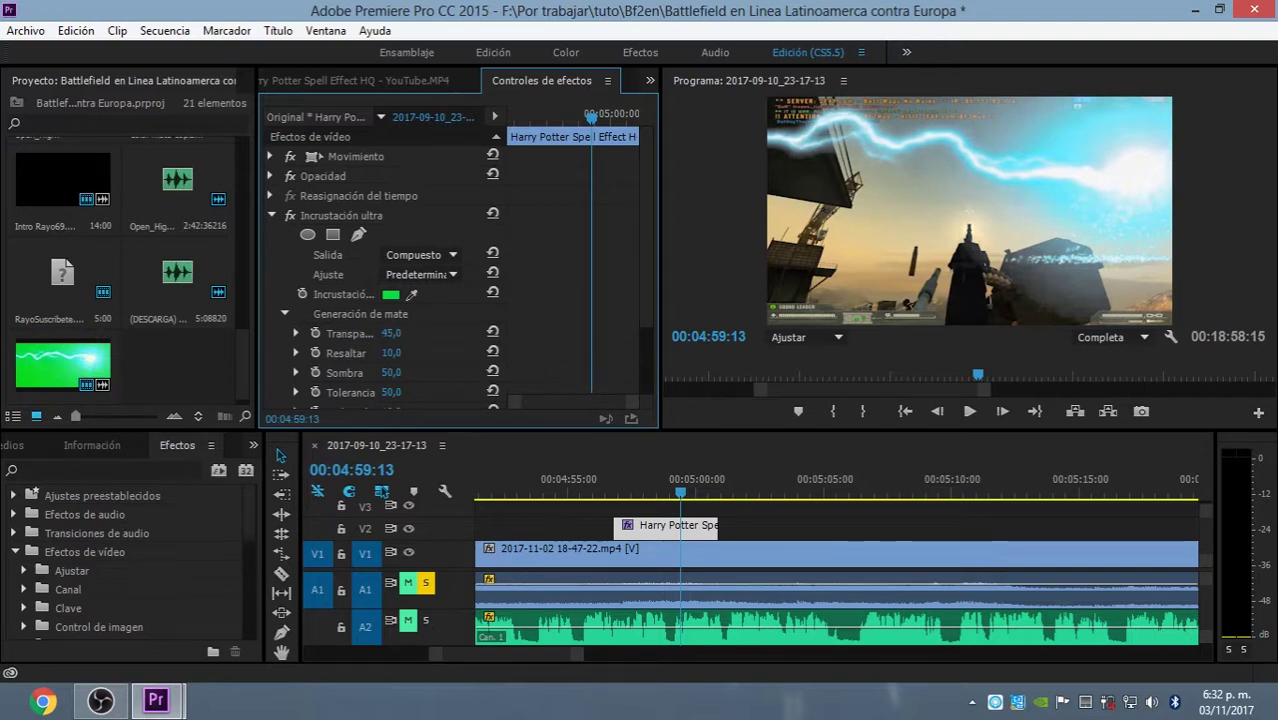
left_click_drag(391, 333, 397, 333)
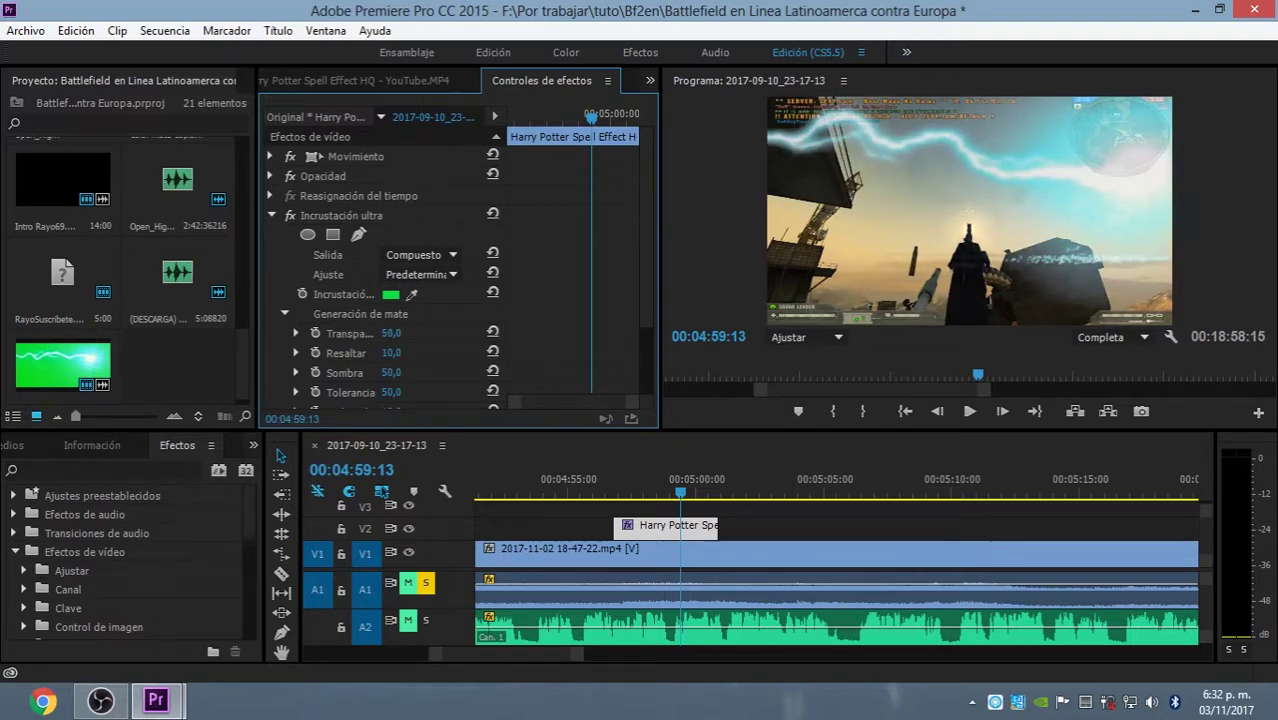
left_click_drag(391, 333, 392, 333)
left_click(448, 257)
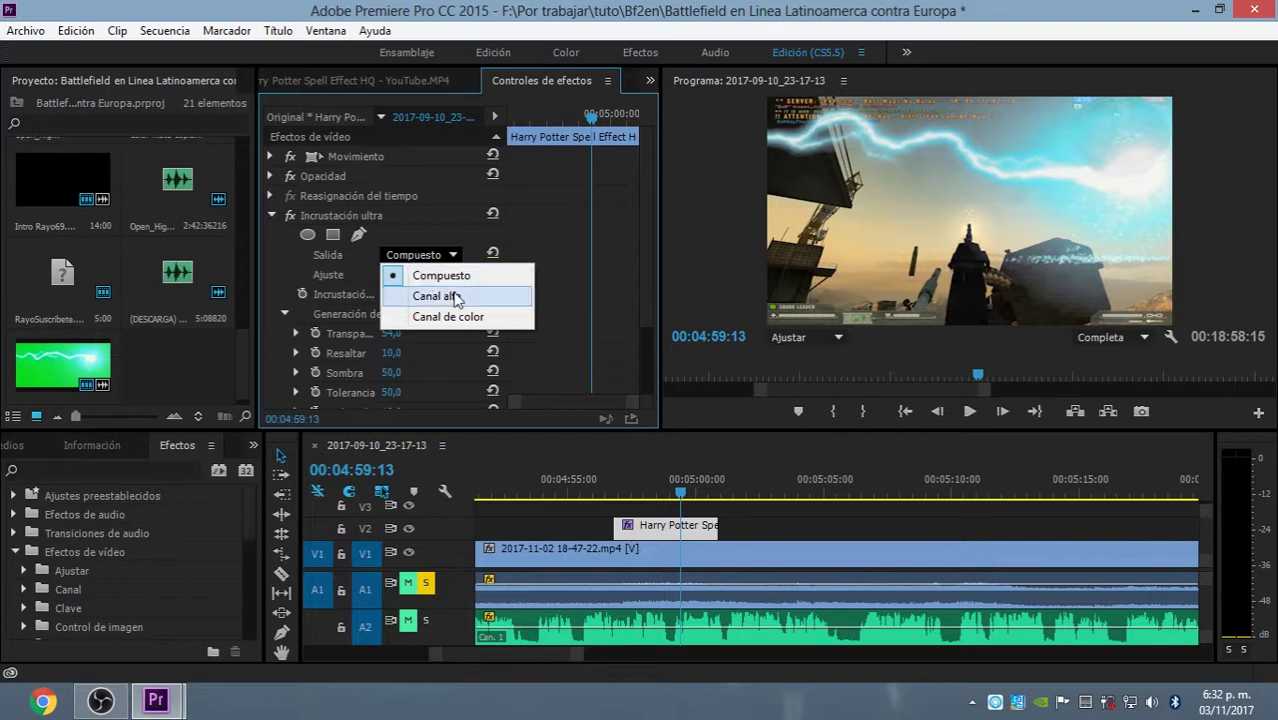
Switch the Ultra Key output to the alpha channel matte to inspect the transparency
left_click(450, 295)
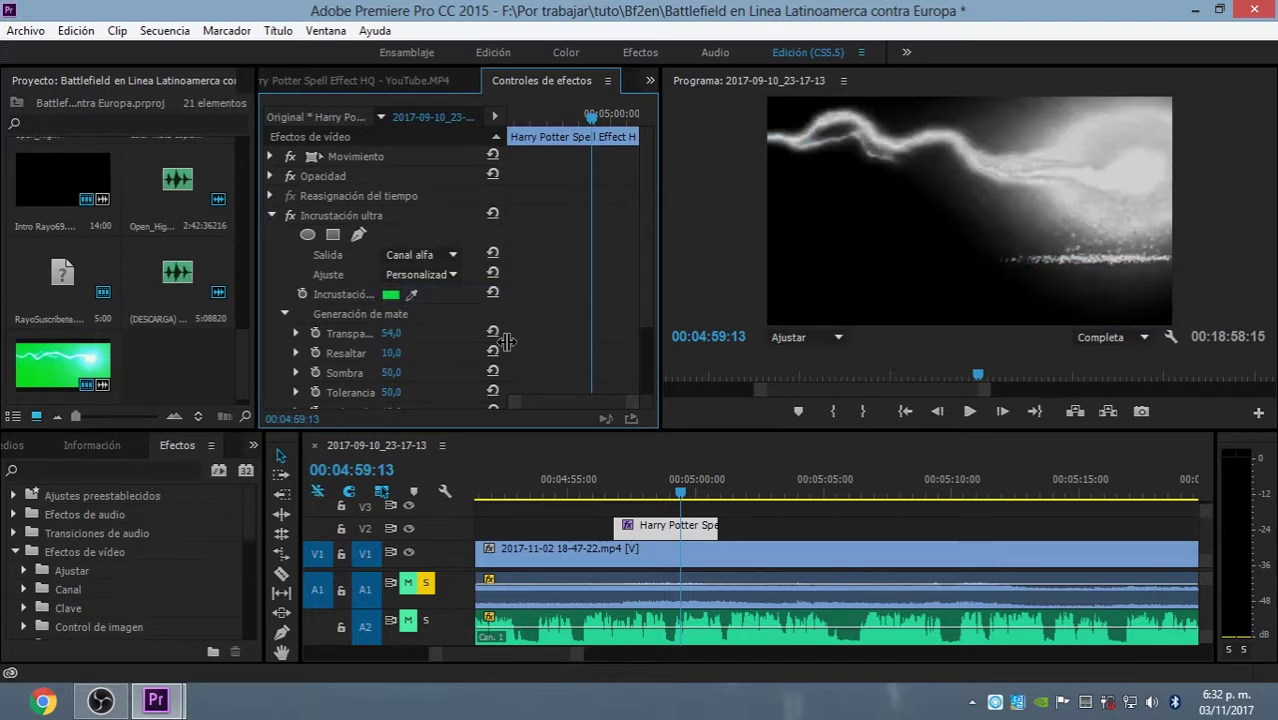
left_click_drag(390, 333, 379, 333)
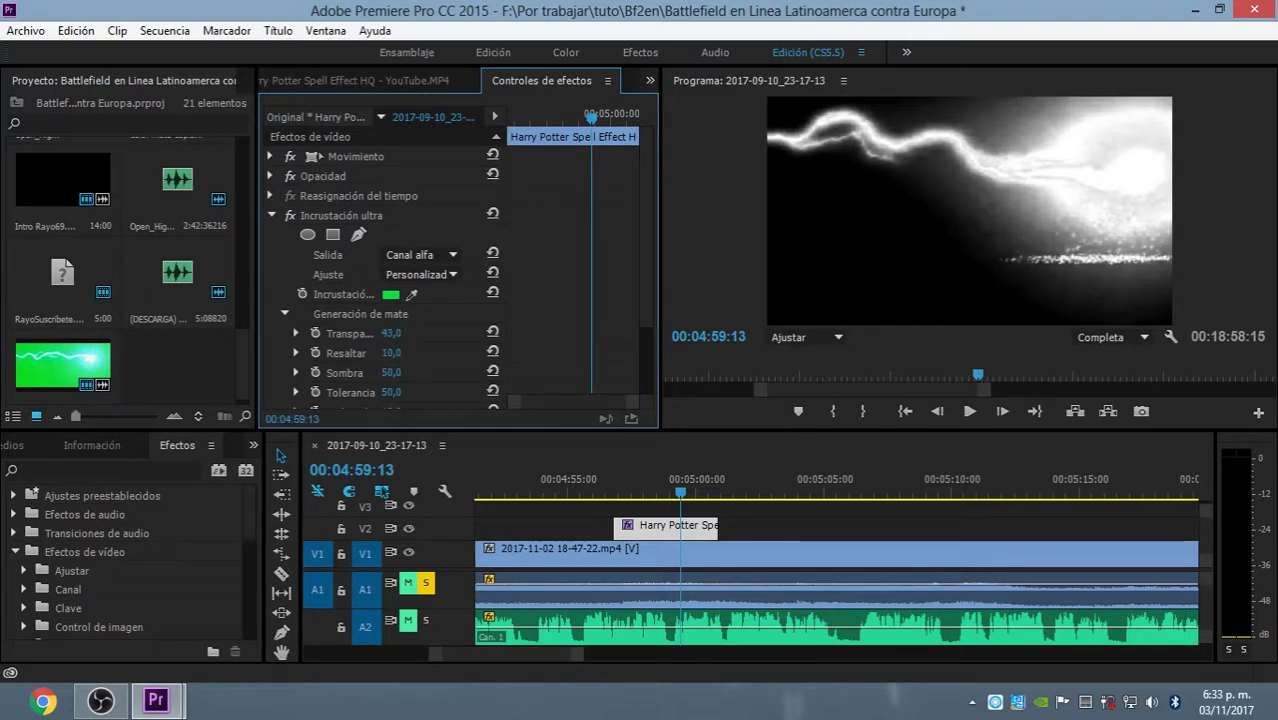
left_click(392, 353)
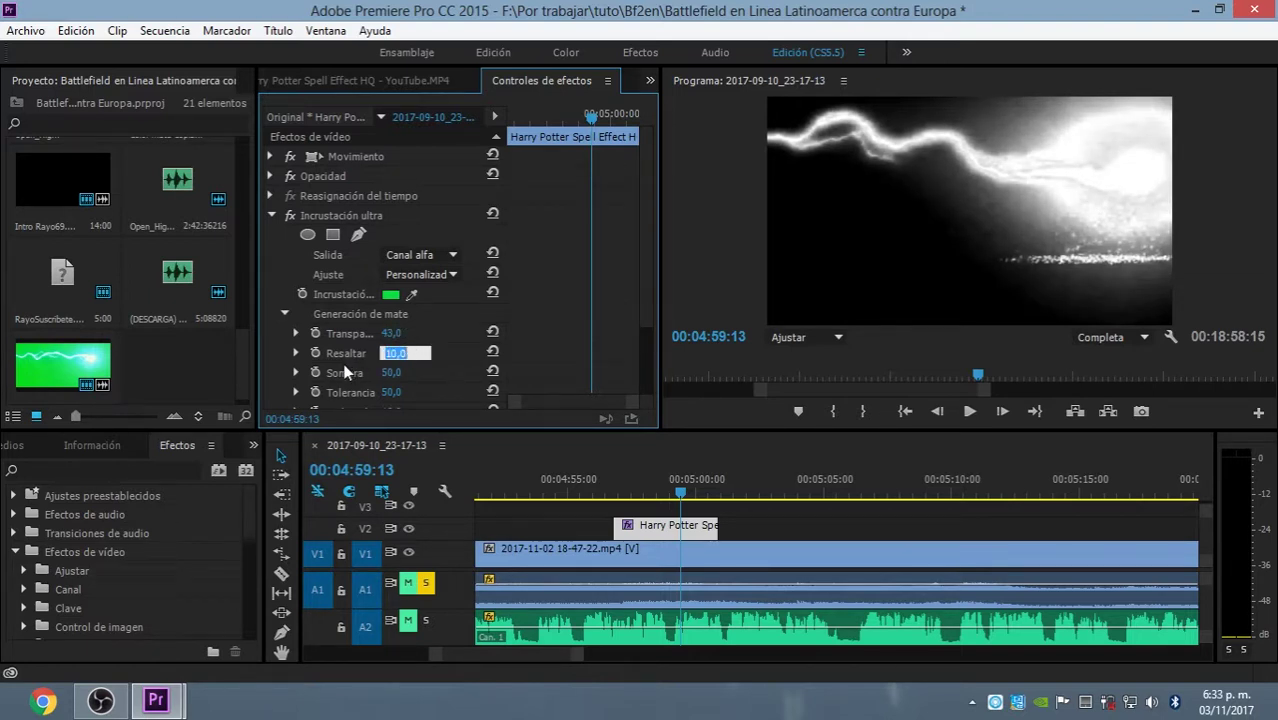
Set Limpieza de mate Retraer to 86 and Suavizar to 33
left_click(284, 315)
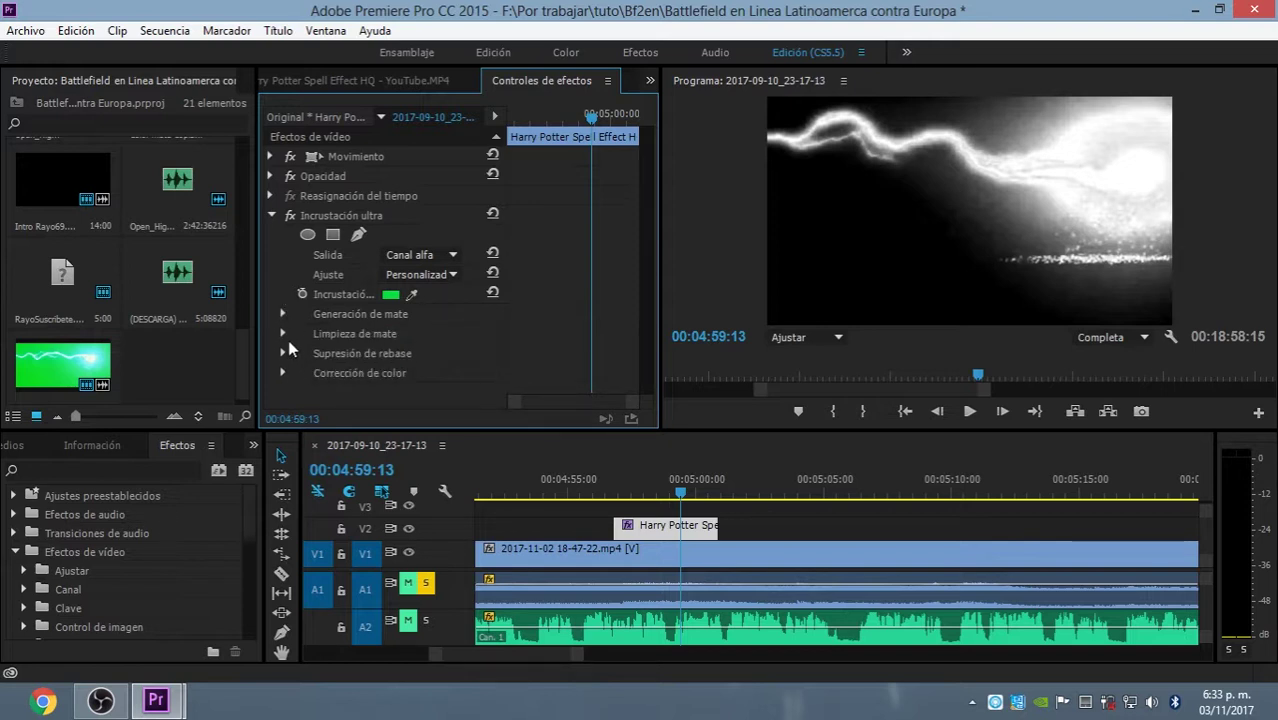
left_click(284, 334)
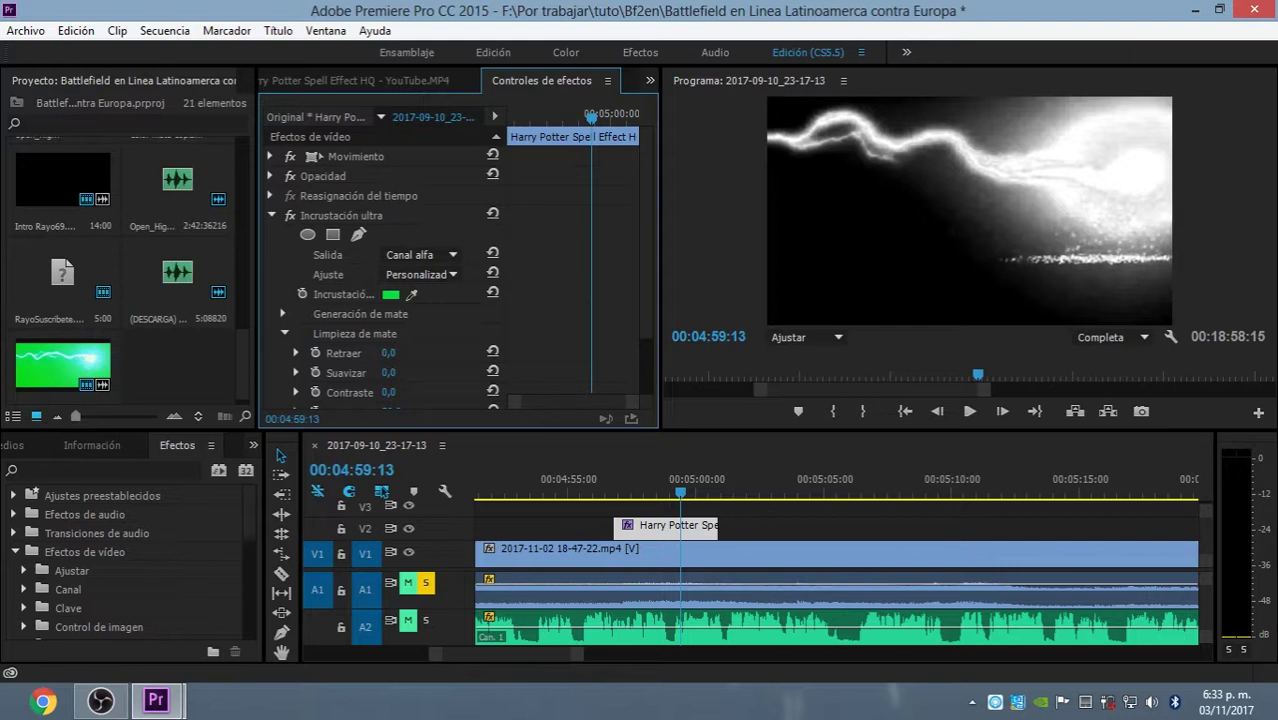
mouse_move(388, 353)
left_mouse_down()
mouse_move(425, 353)
mouse_move(357, 353)
mouse_move(420, 353)
mouse_move(396, 353)
left_mouse_up()
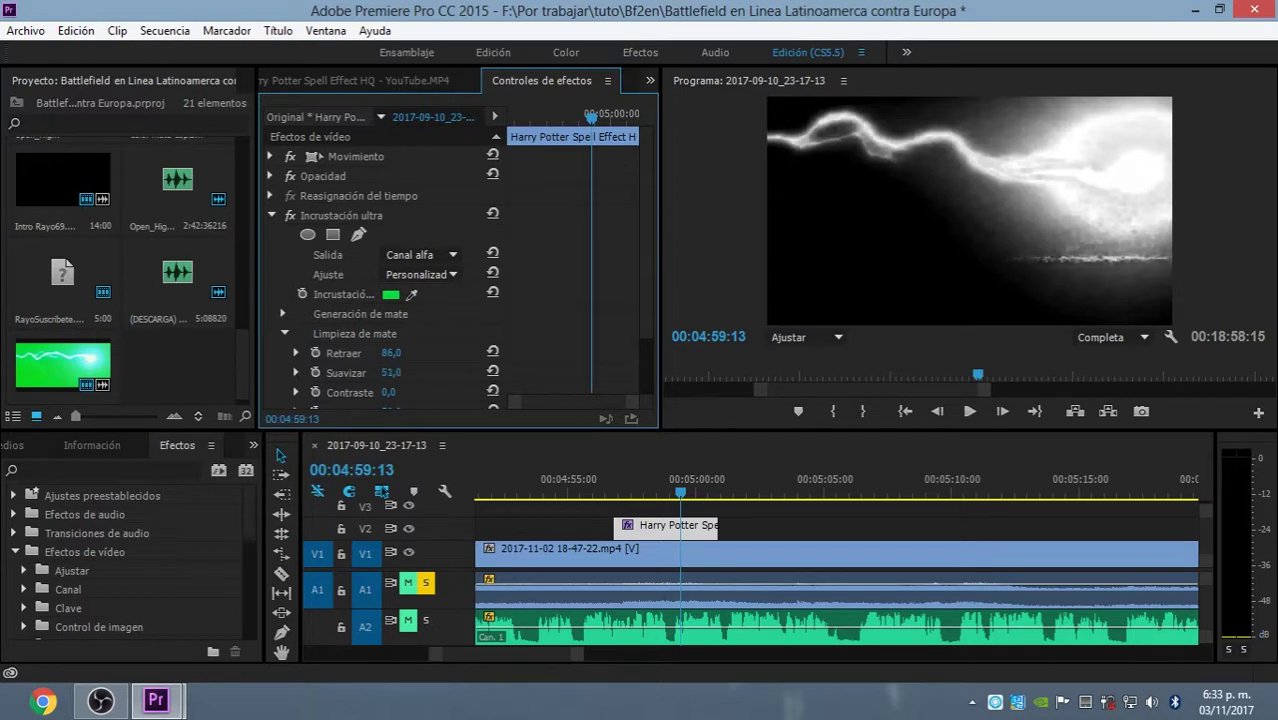
left_click_drag(388, 372, 434, 372)
Switch the Ultra Key output from Alpha Channel to Composite and play back a few seconds to preview
left_click(447, 257)
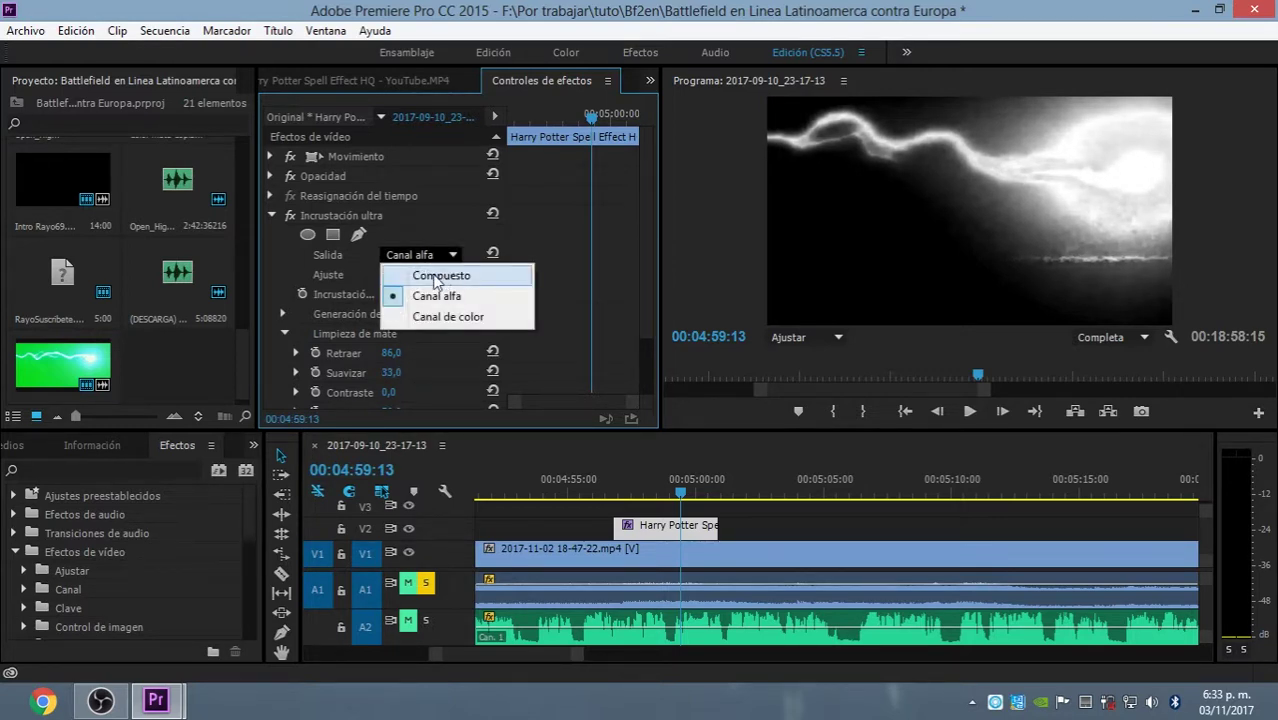
left_click(441, 276)
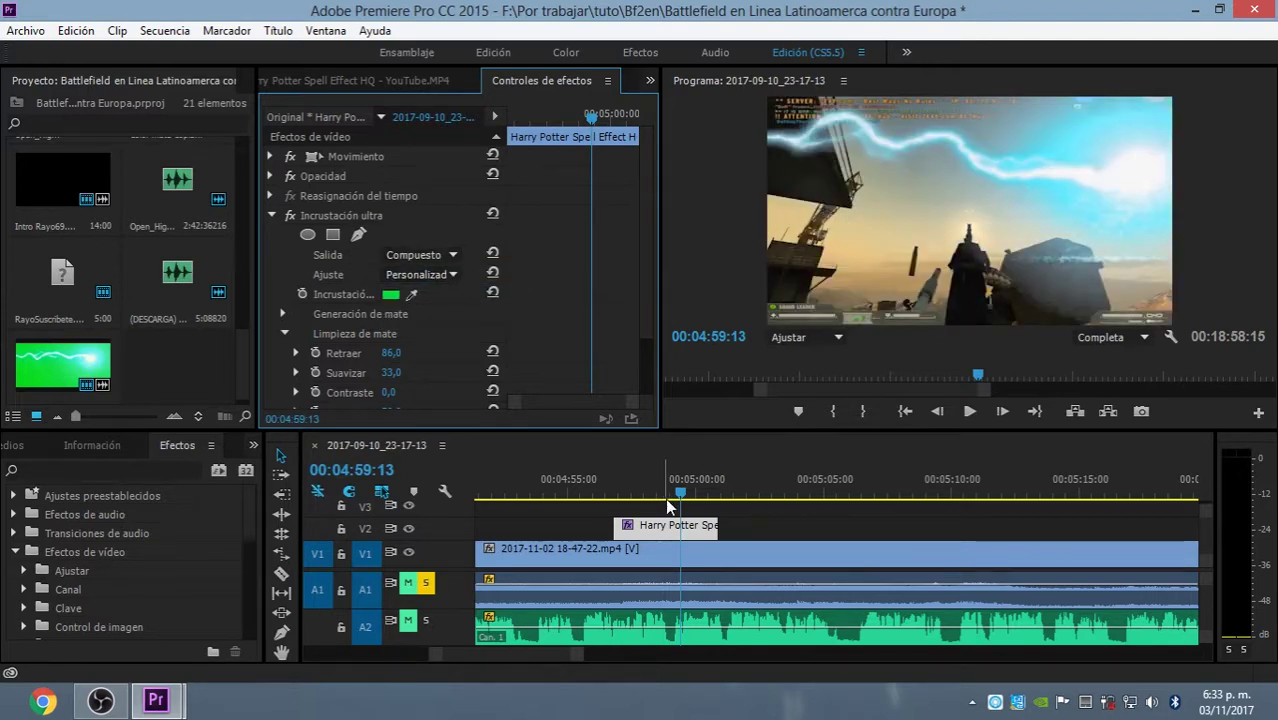
left_click(596, 490)
key("space")
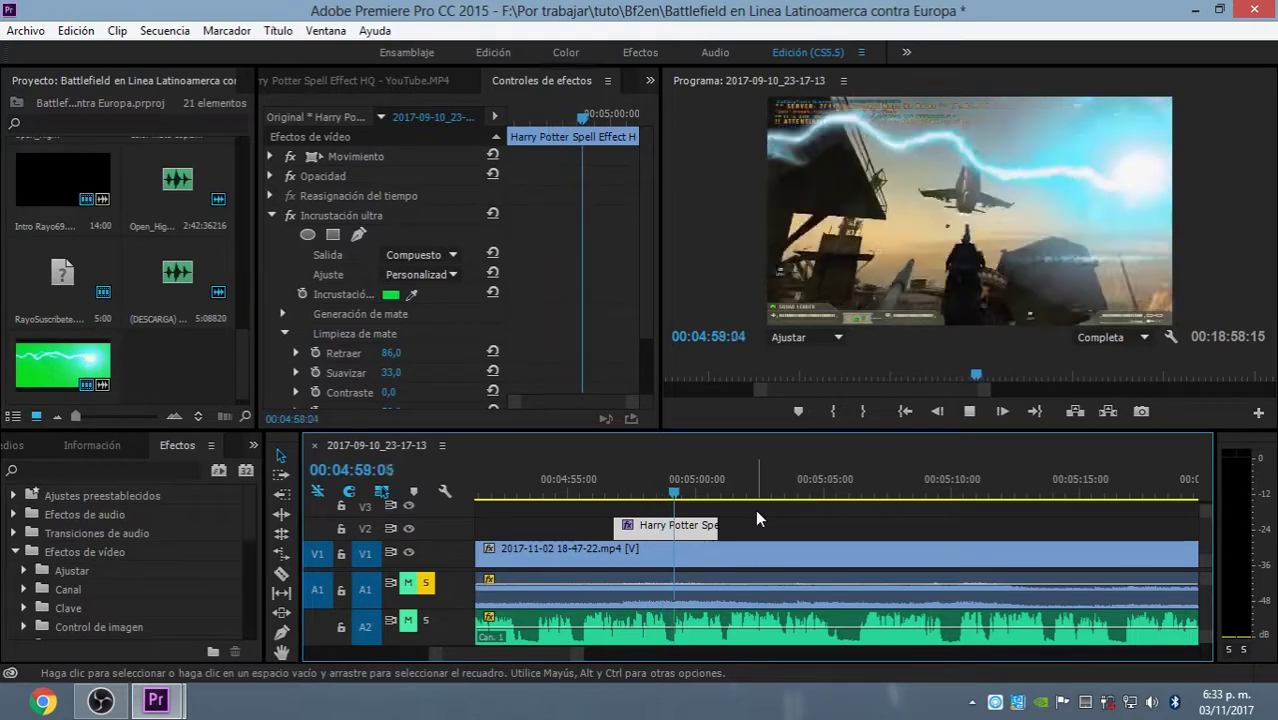
key("space")
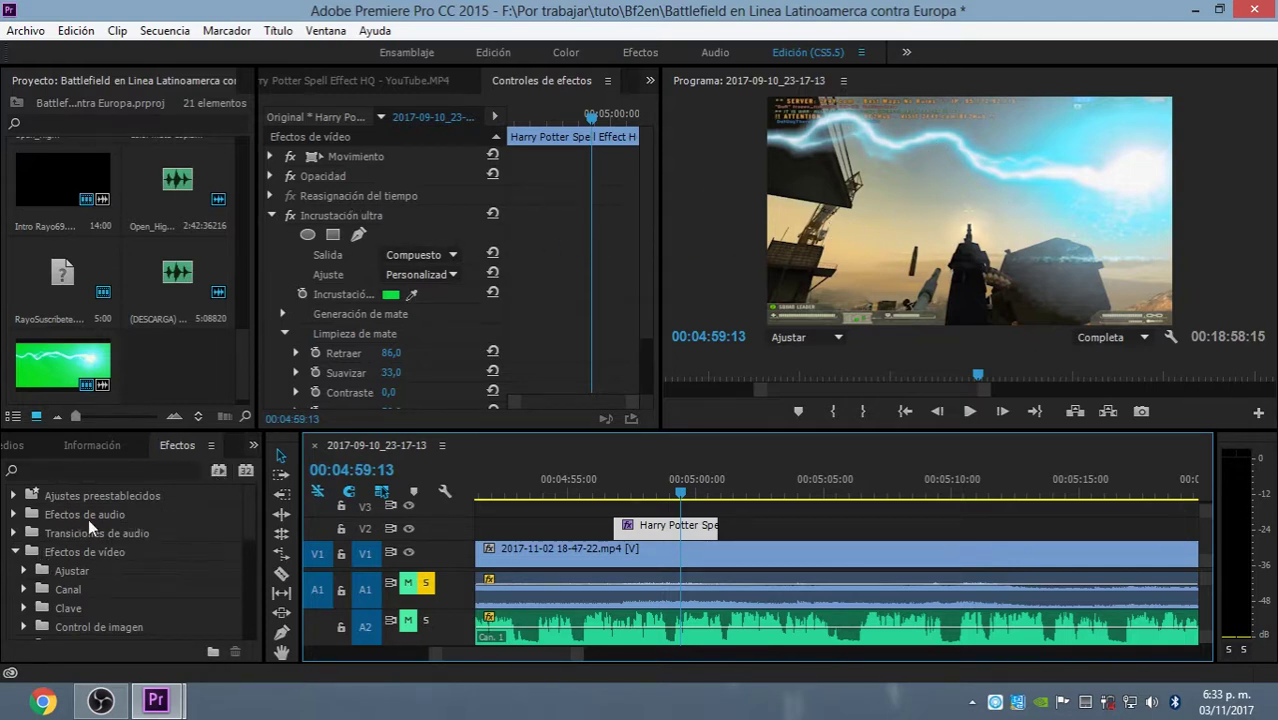
Find 'Reco' in Effects, apply Recortar (Crop) to the lightning clip, and collapse Ultra Key
left_click(95, 469)
type("R")
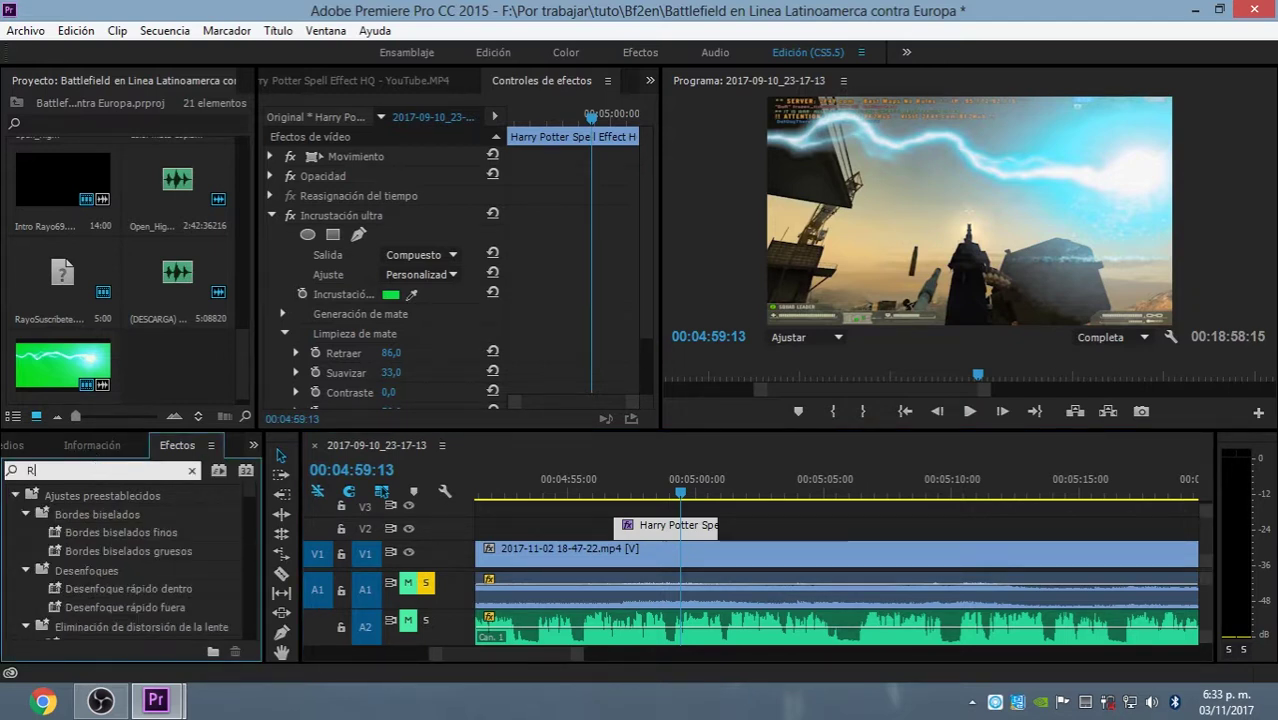
type("ecor")
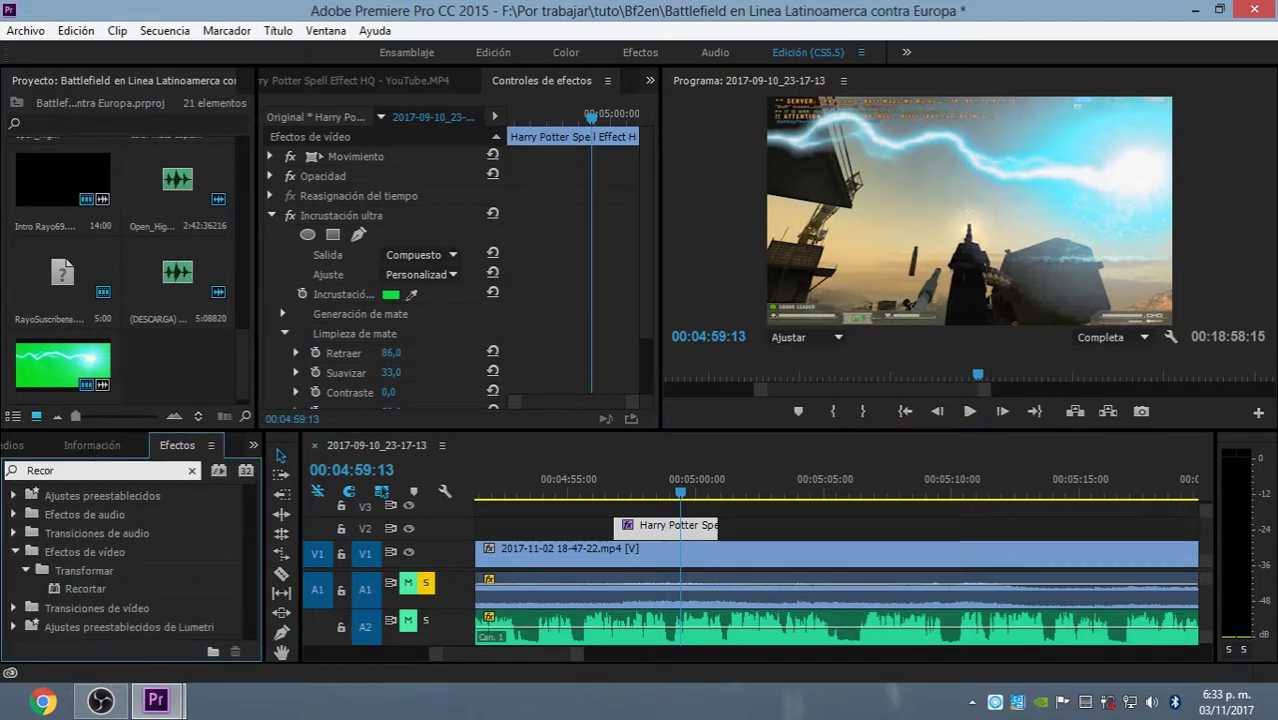
left_click_drag(71, 588, 691, 534)
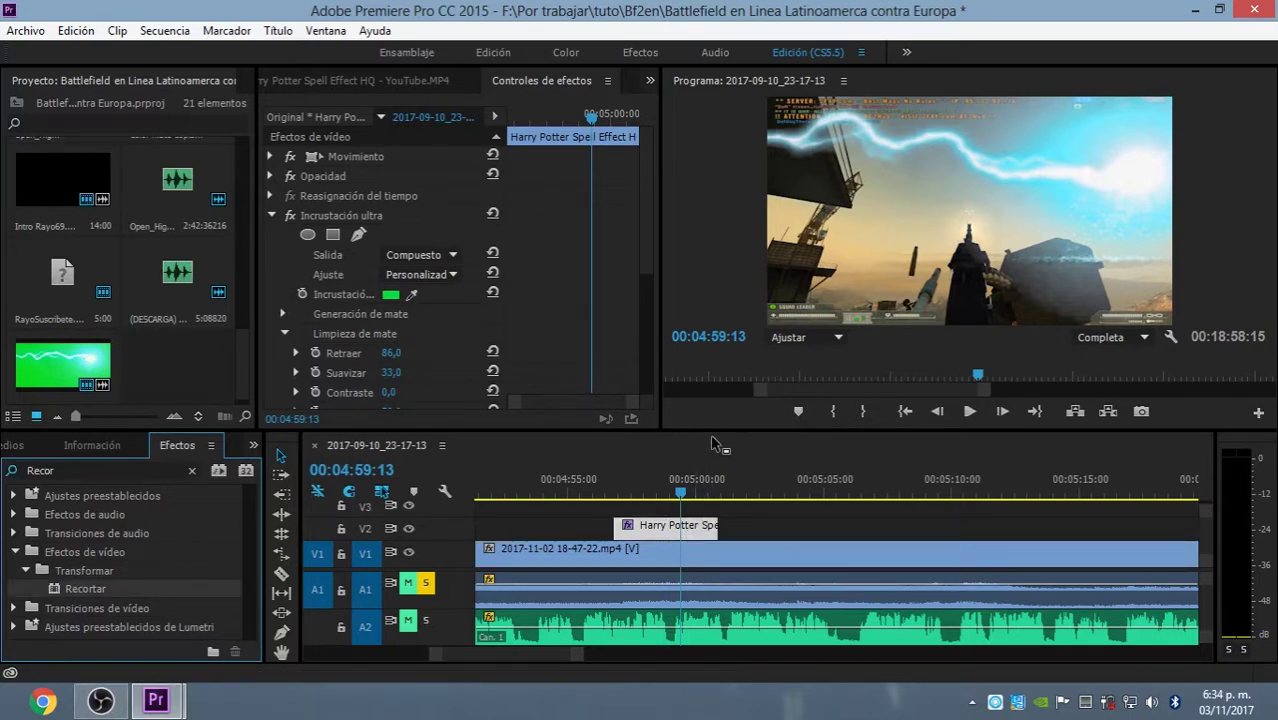
left_click(271, 216)
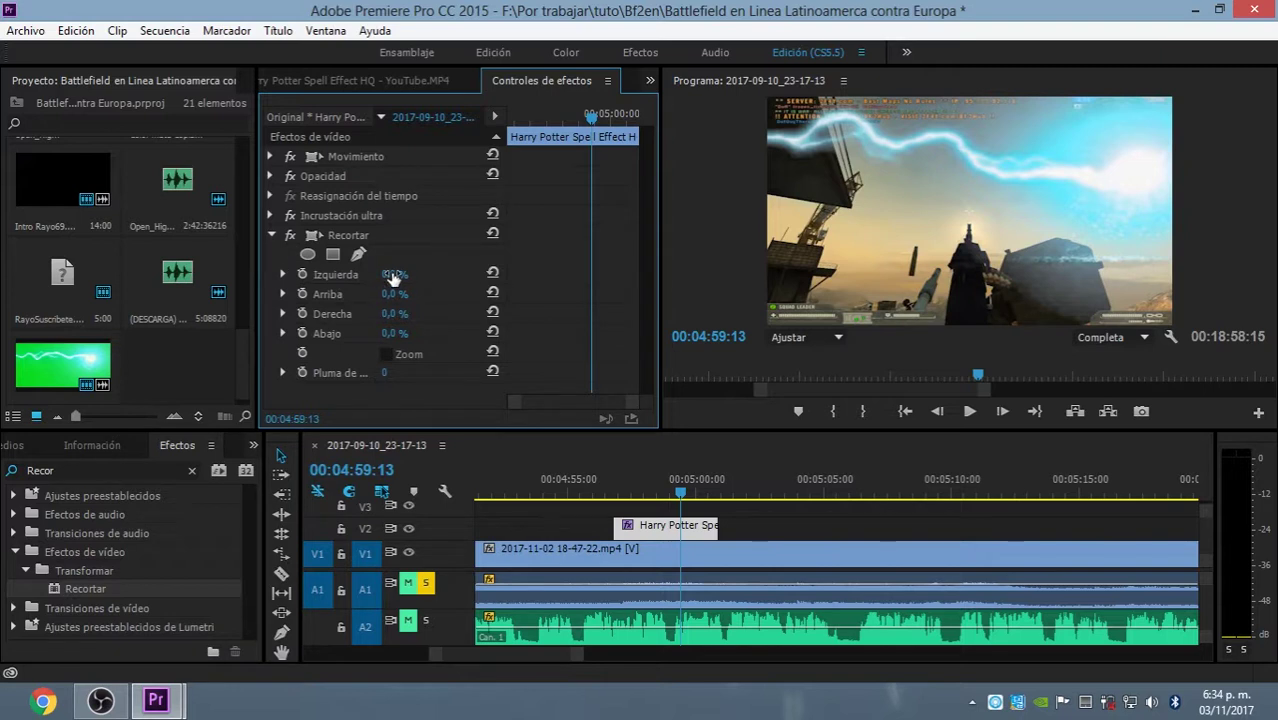
Set the lightning clip's Motion Position to 1584, 959 and Scale to 105
left_click(270, 157)
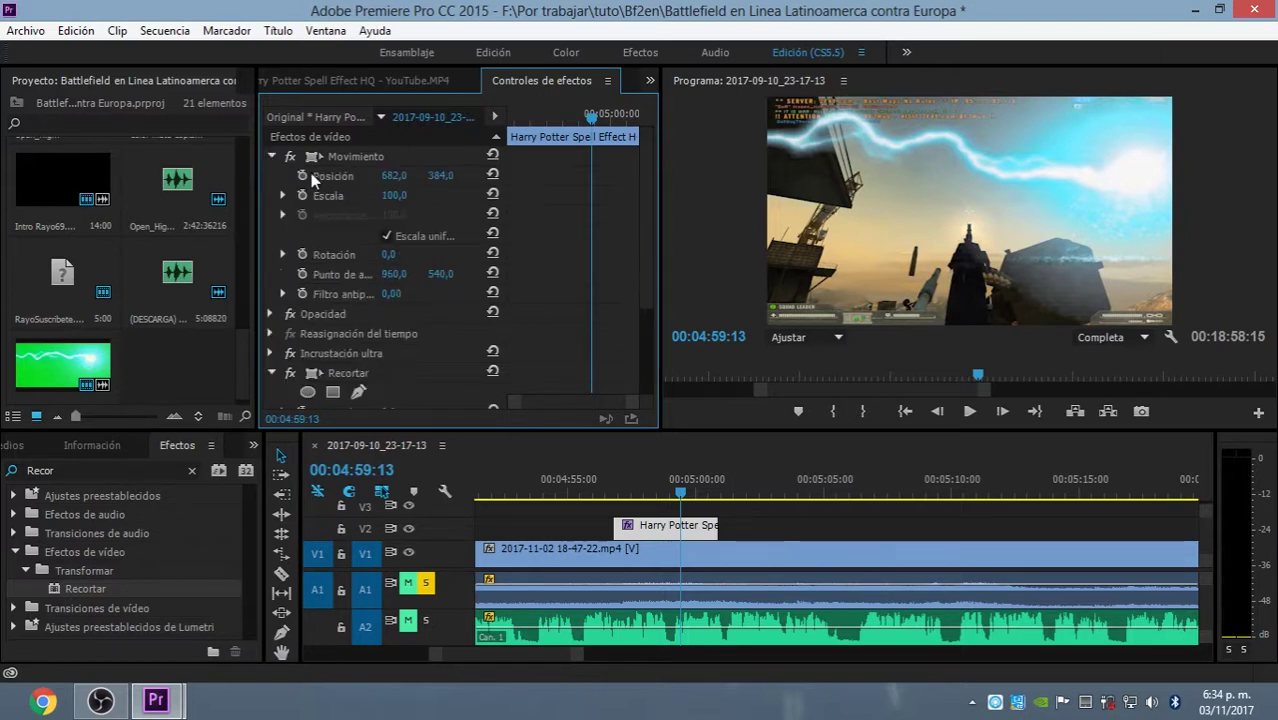
left_click_drag(394, 175, 703, 175)
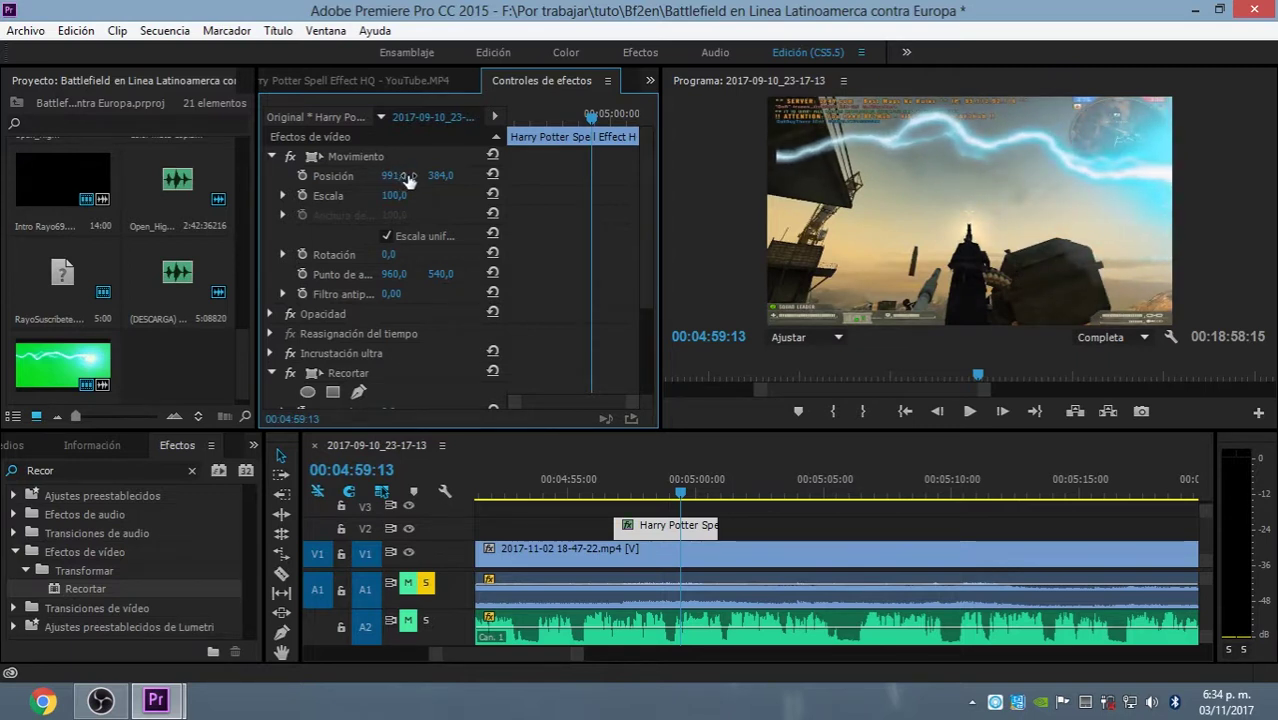
left_click_drag(441, 175, 671, 175)
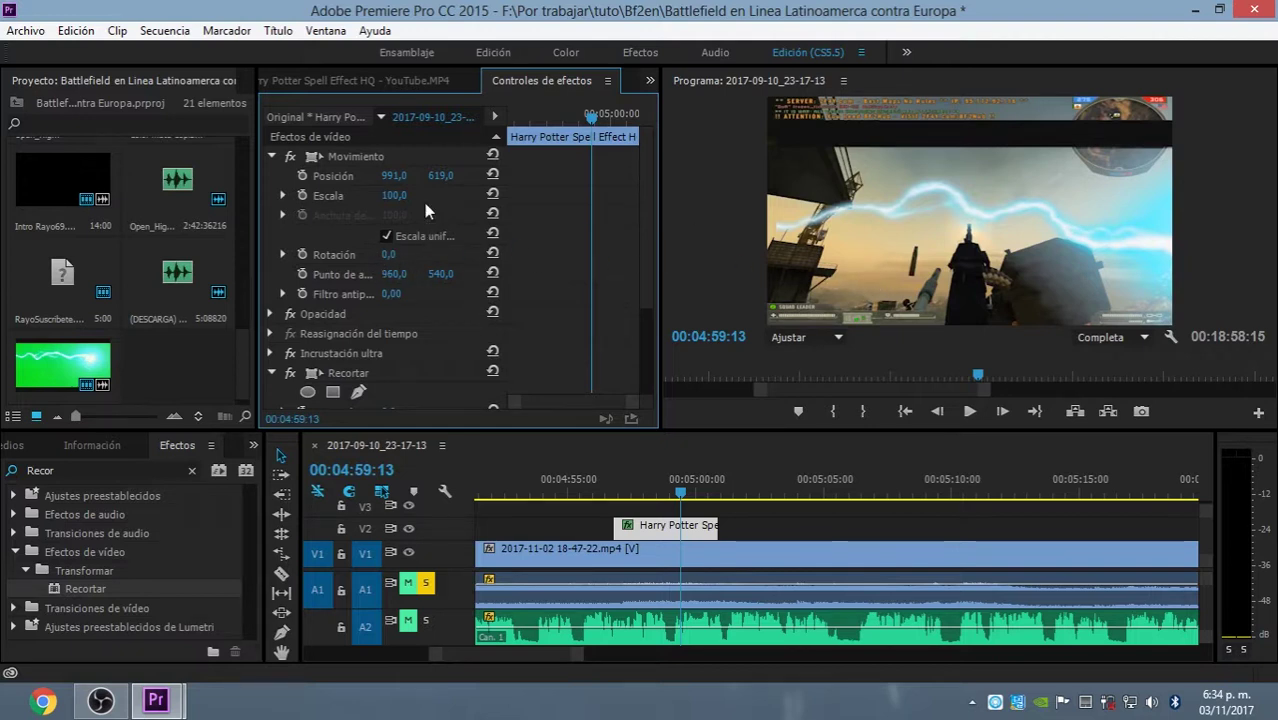
mouse_move(441, 175)
left_mouse_down()
mouse_move(430, 196)
mouse_move(398, 176)
mouse_move(566, 176)
mouse_move(398, 176)
left_mouse_up()
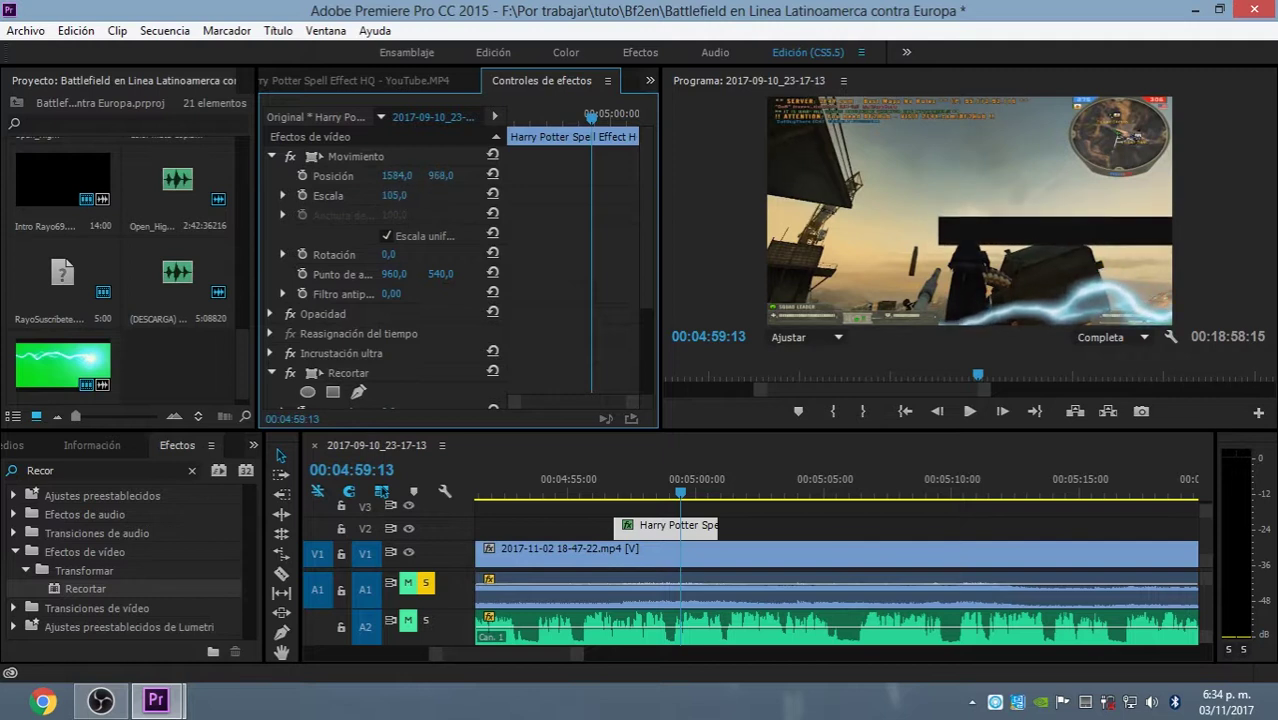
left_click_drag(440, 175, 465, 175)
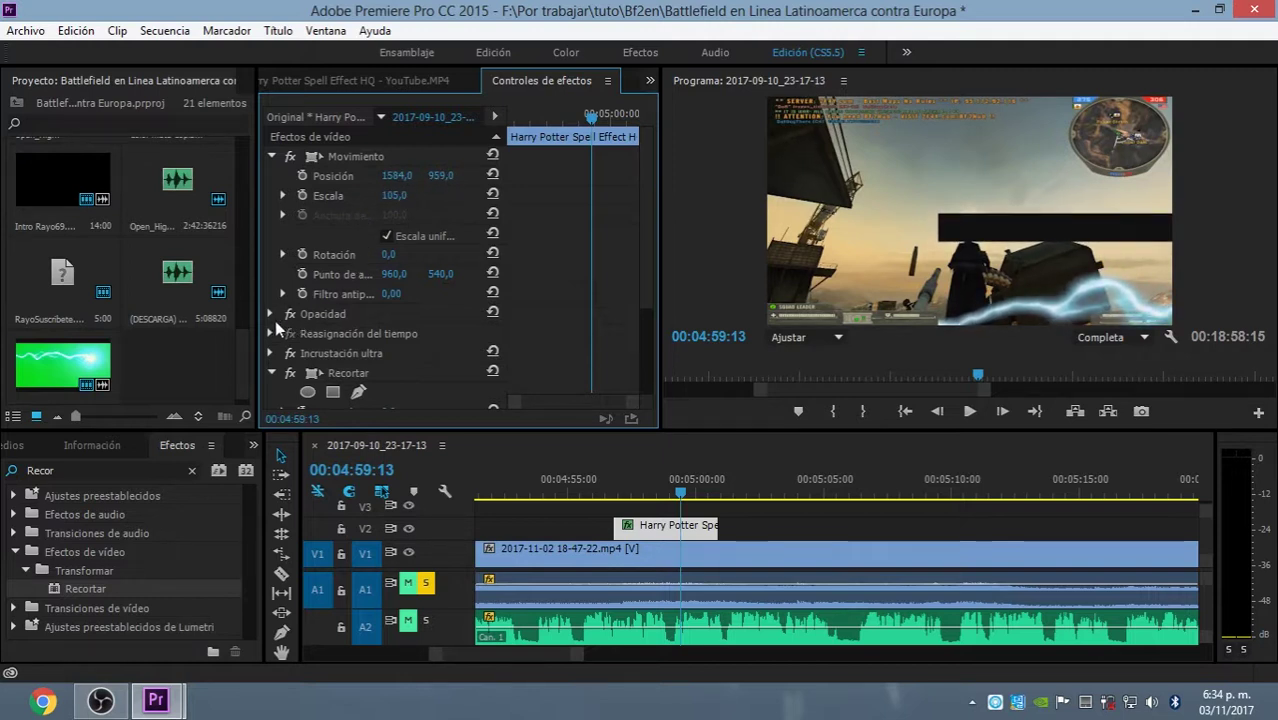
left_click(270, 157)
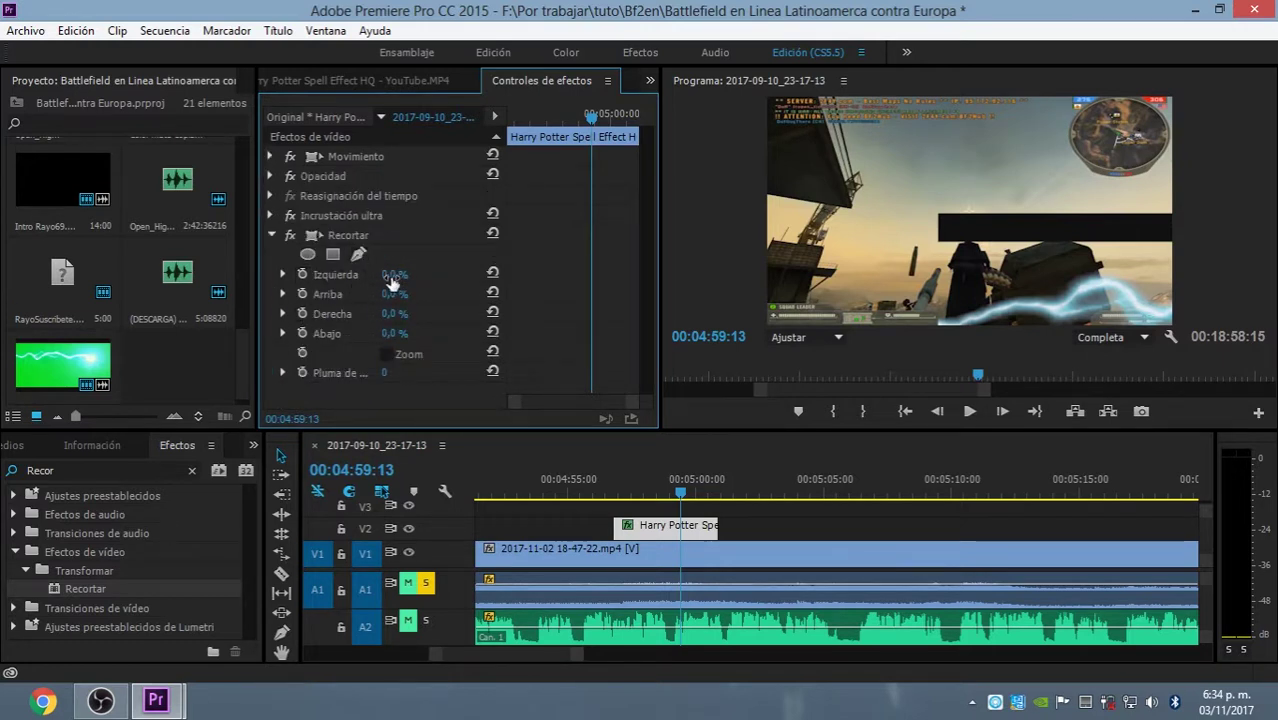
Crop 12% off the top of the lightning clip and play back to check the result
mouse_move(393, 274)
left_mouse_down()
mouse_move(437, 274)
mouse_move(393, 274)
mouse_move(441, 287)
left_mouse_up()
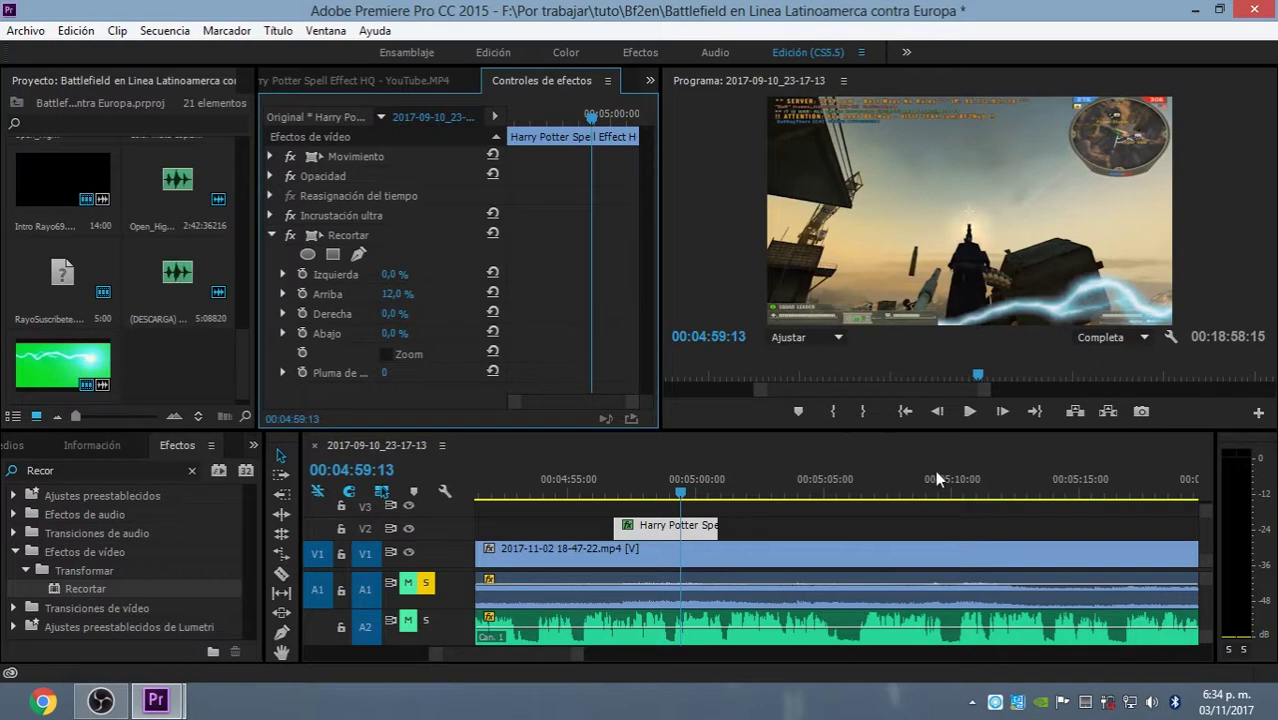
left_click(595, 484)
key("space")
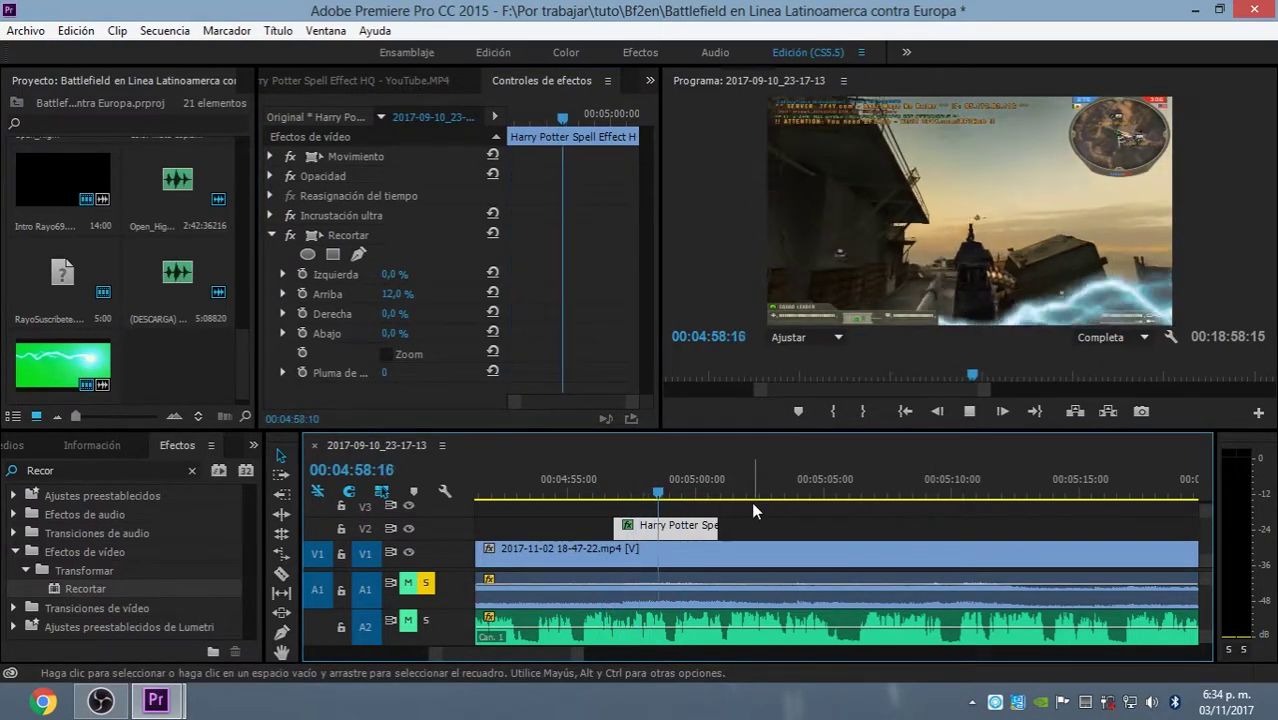
key("space")
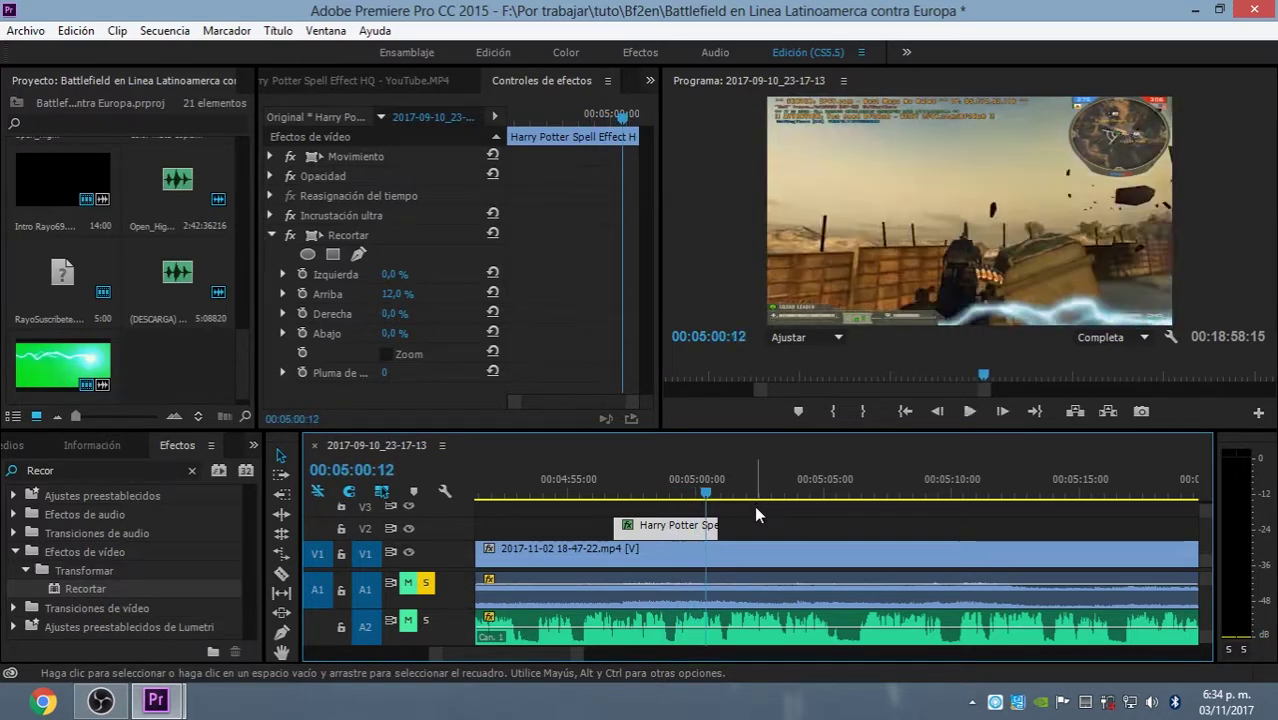